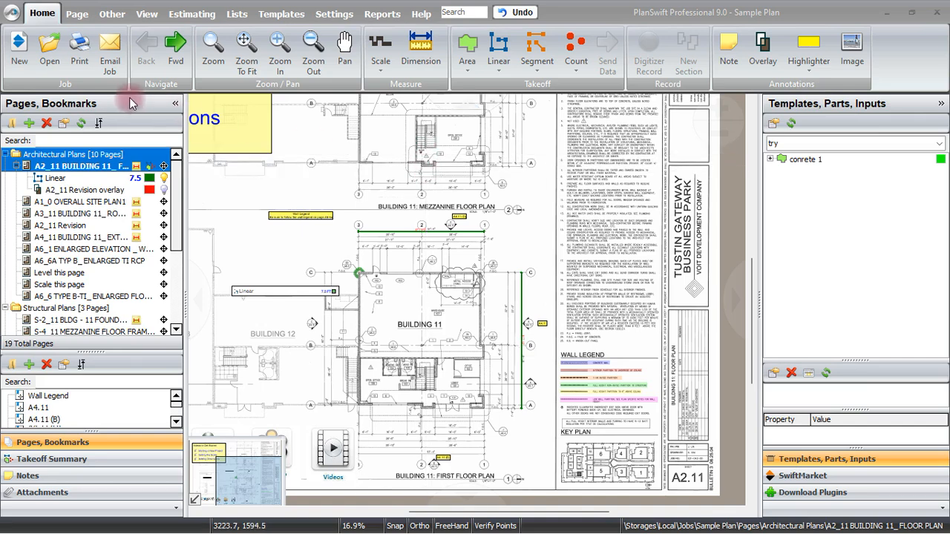
Start a new job and set its job/quote number to 00a1.
click(17, 46)
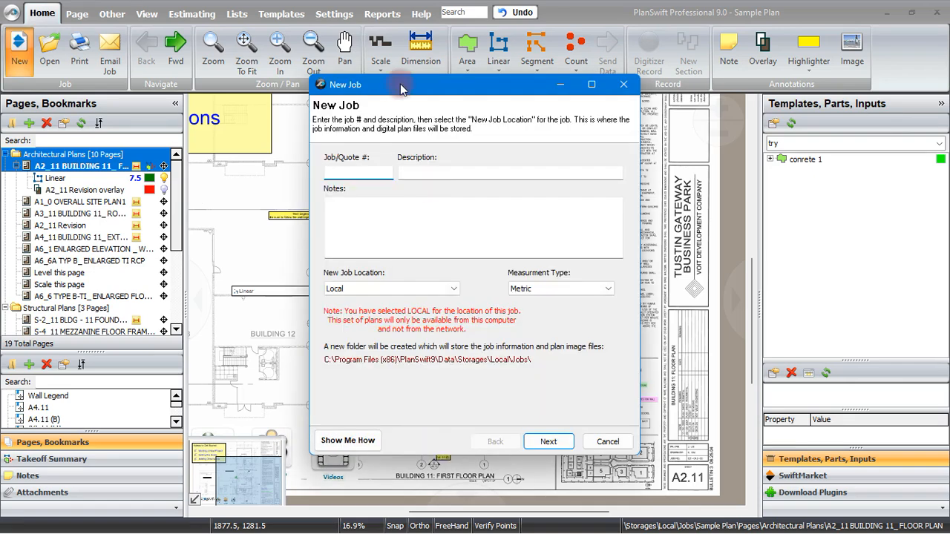
drag(400, 88, 427, 104)
click(386, 185)
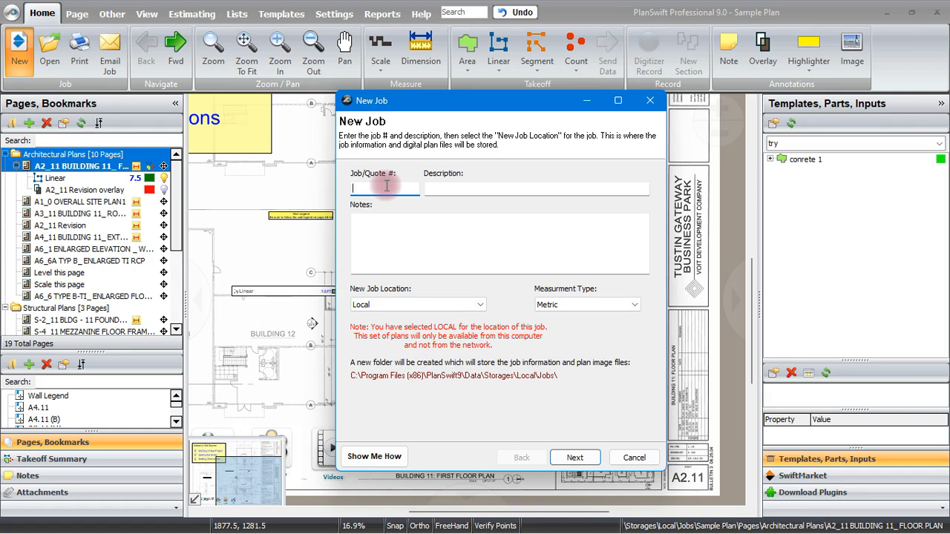
text(011)
key(BackSpace)
key(BackSpace)
text(01)
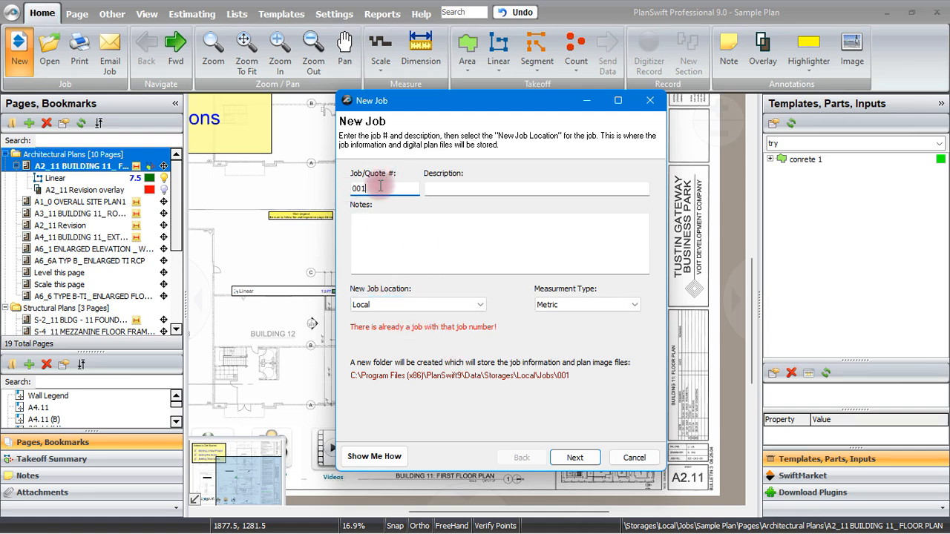
key(BackSpace)
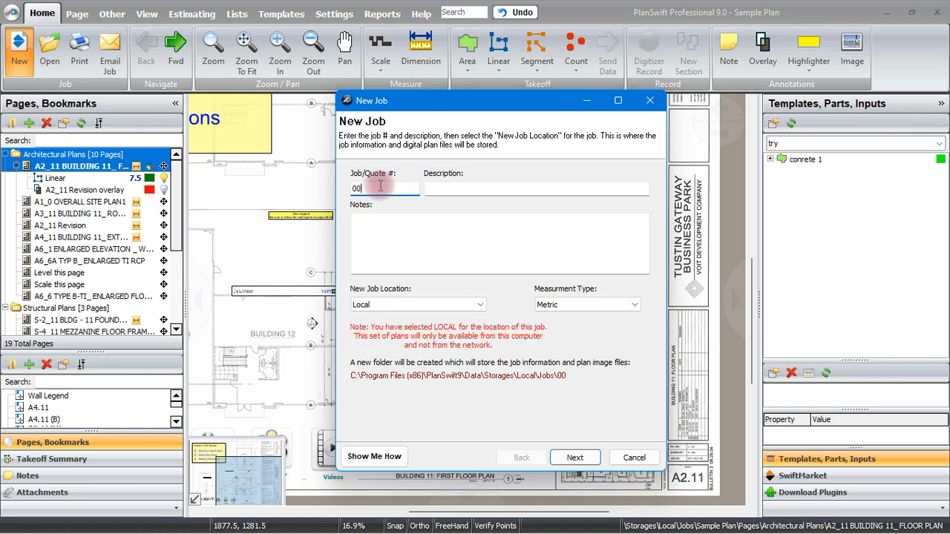
text(aq)
key(BackSpace)
text(1)
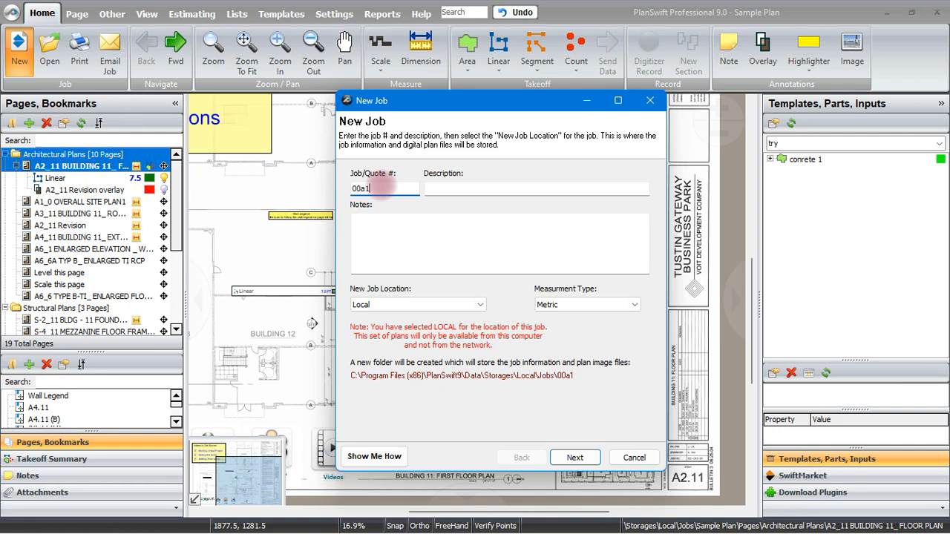
Set the new job's description to "Abuja Job" and choose Local as its storage location.
click(464, 191)
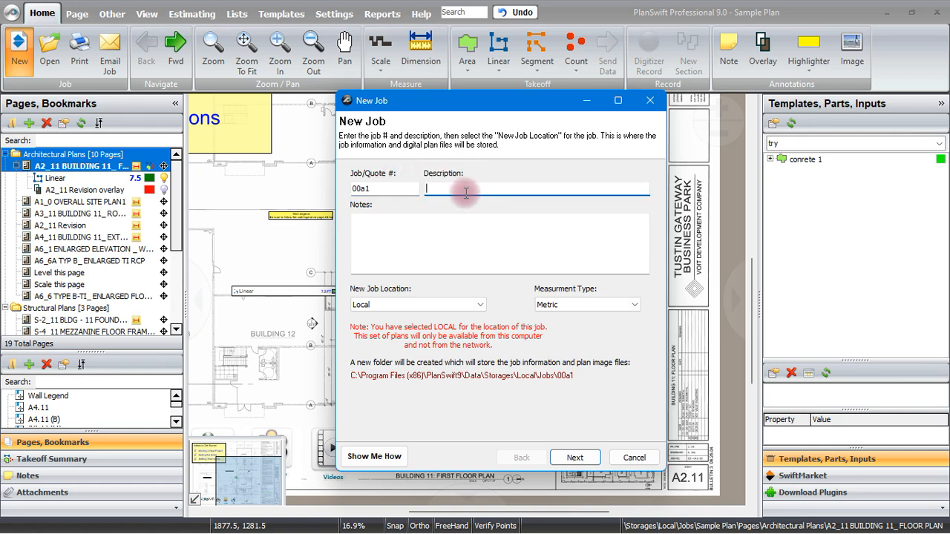
text(Abuja Job)
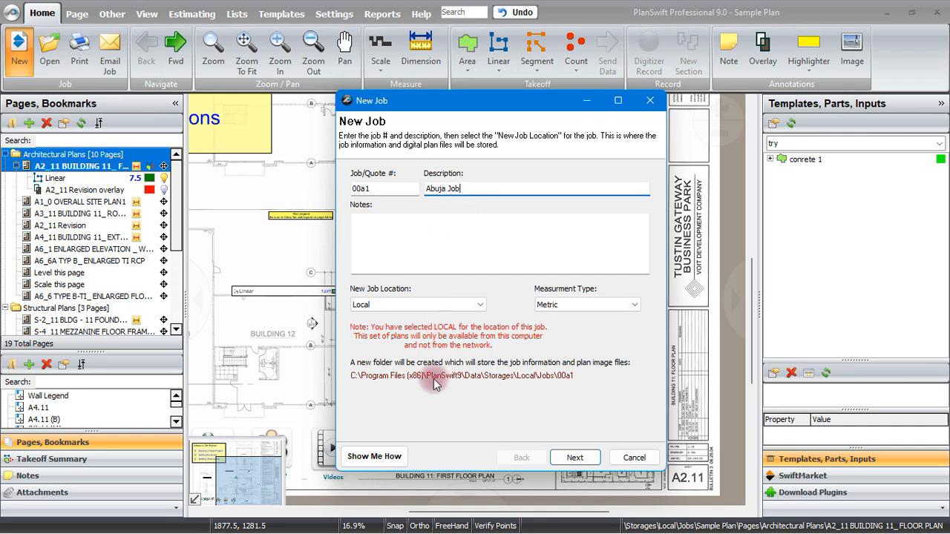
click(478, 305)
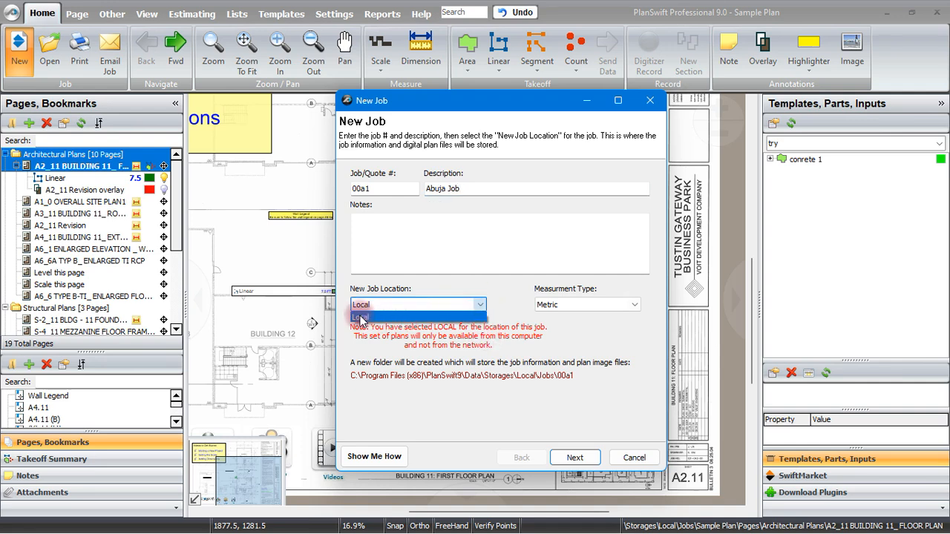
click(404, 317)
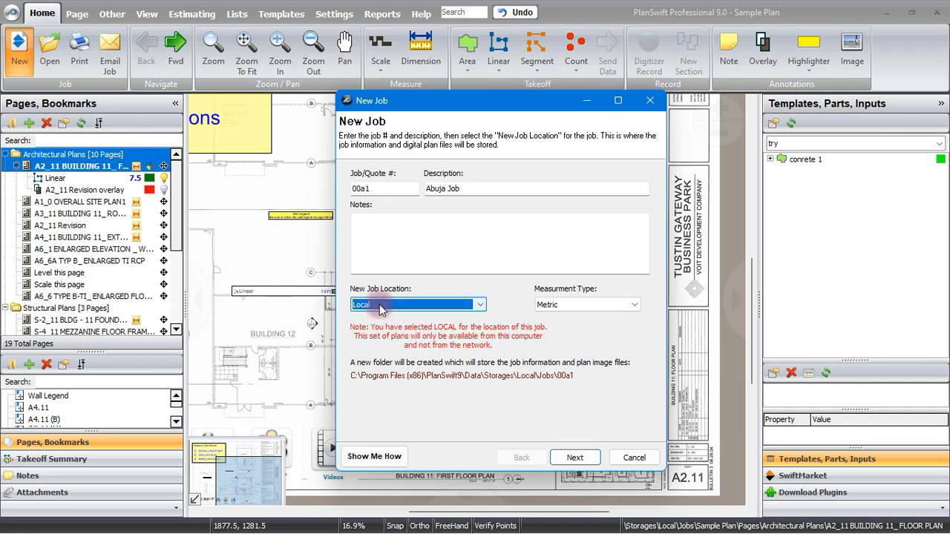
click(484, 304)
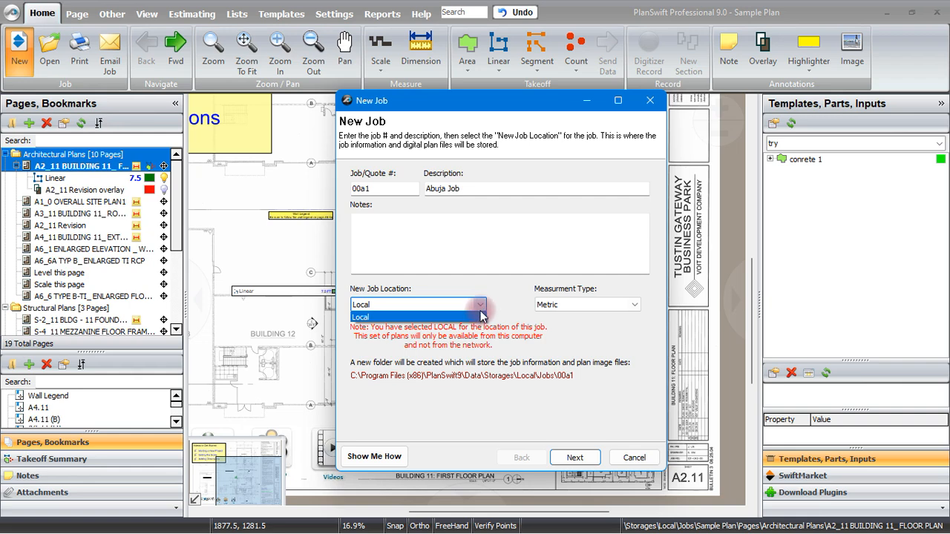
click(484, 310)
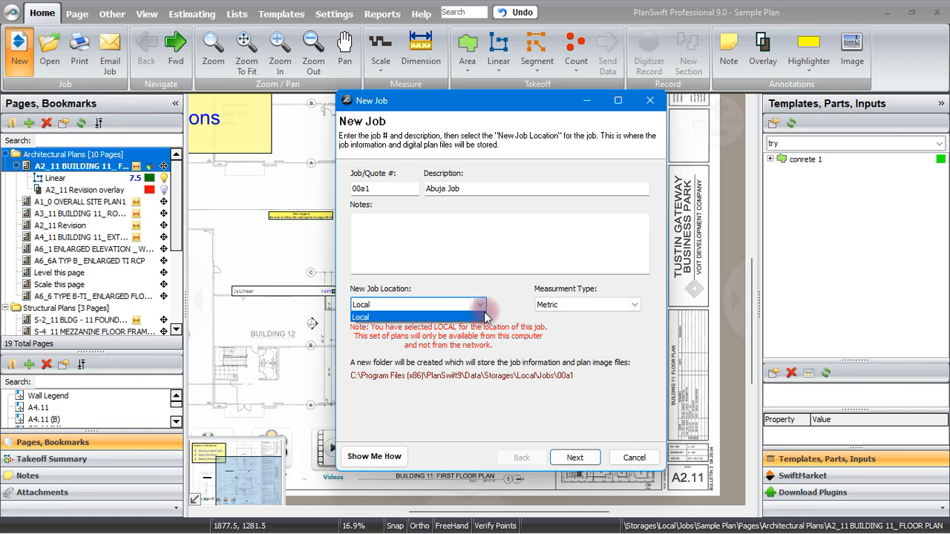
Choose Metric as the job's measurement type and proceed to the image file selection.
click(636, 303)
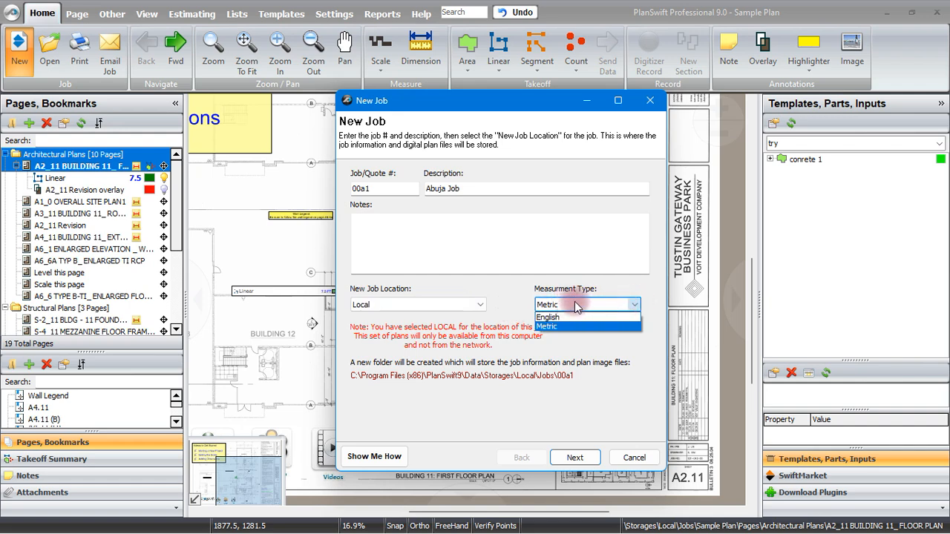
click(551, 331)
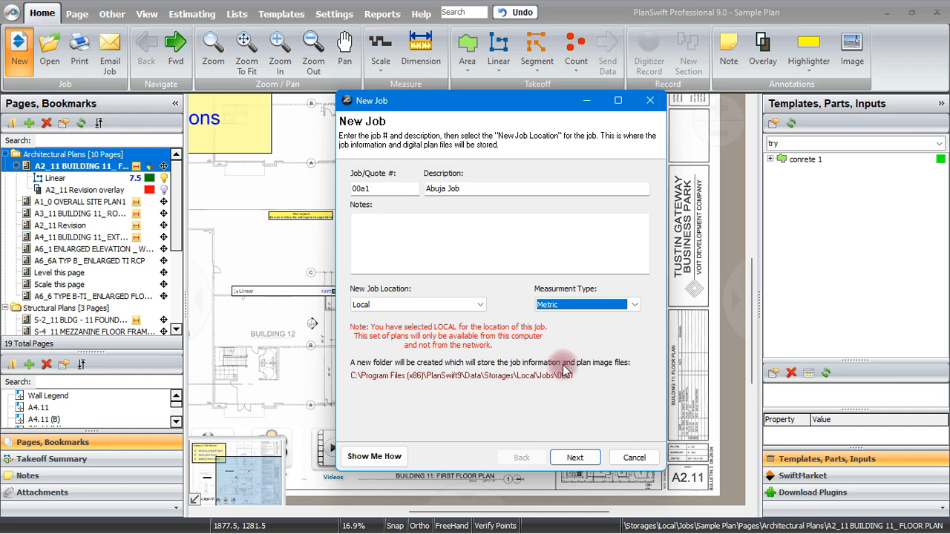
click(634, 305)
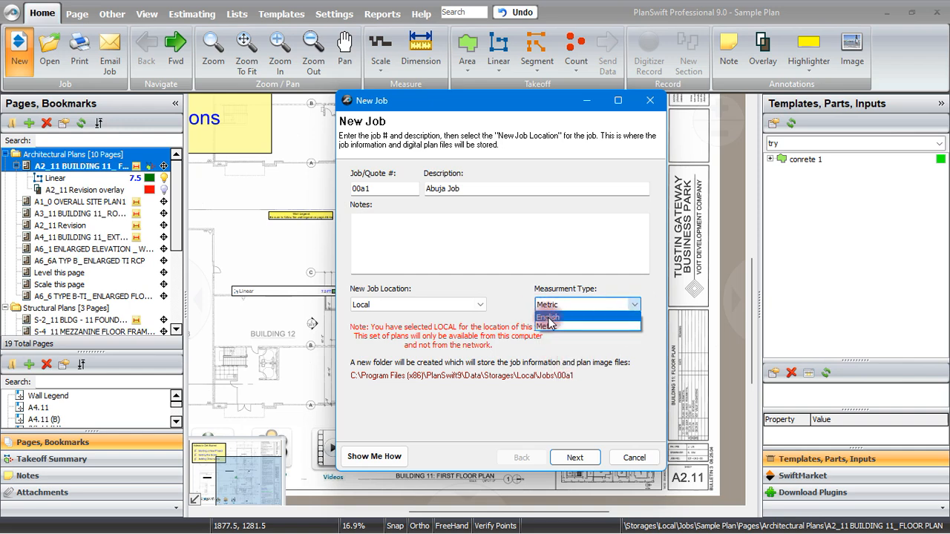
click(510, 304)
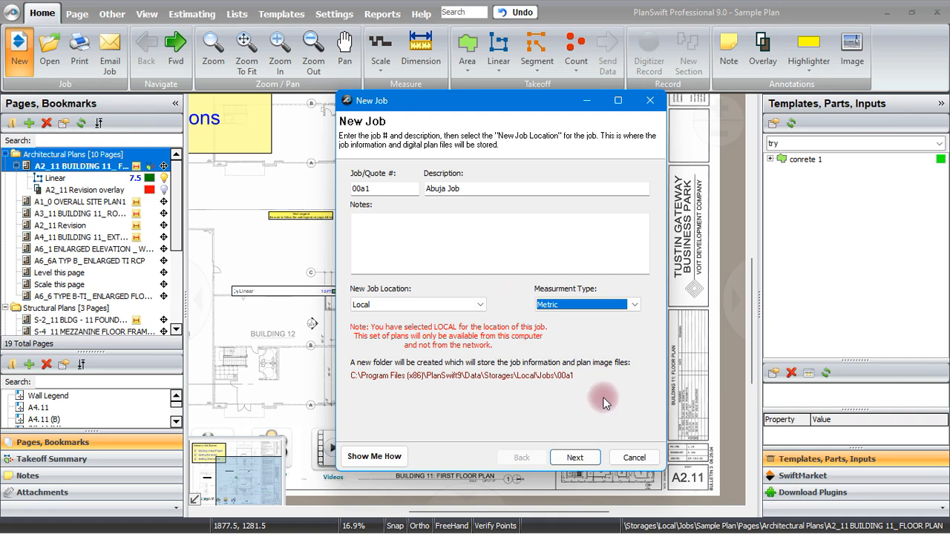
click(576, 458)
click(576, 458)
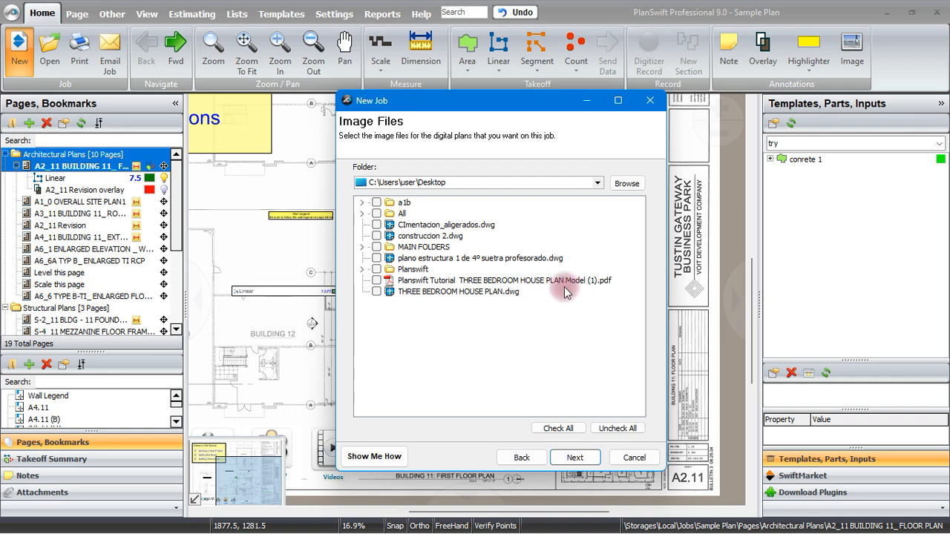
Select "Planswift Tutorial THREE BEDROOM HOUSE PLAN Model (1).pdf" as the job's plan and keep the Grayscale (16 shades) conversion format.
click(376, 281)
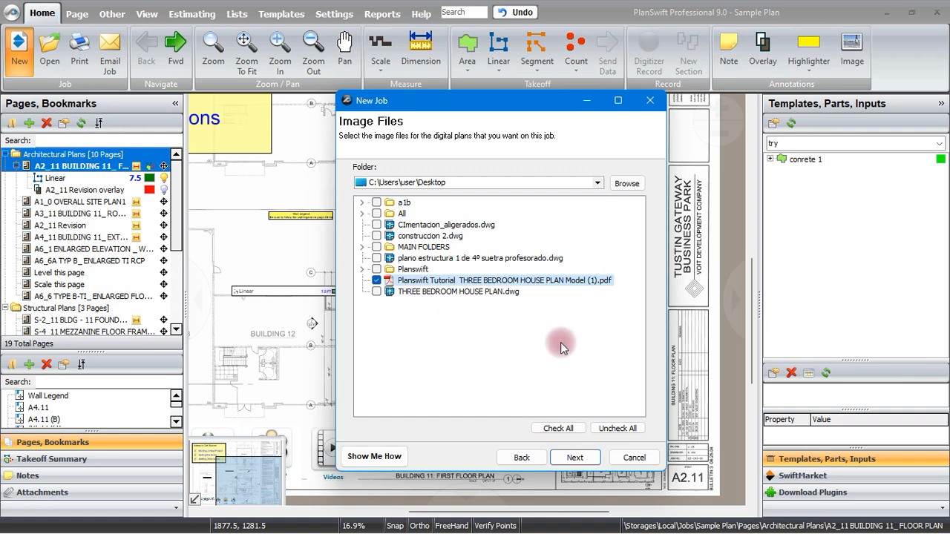
click(568, 457)
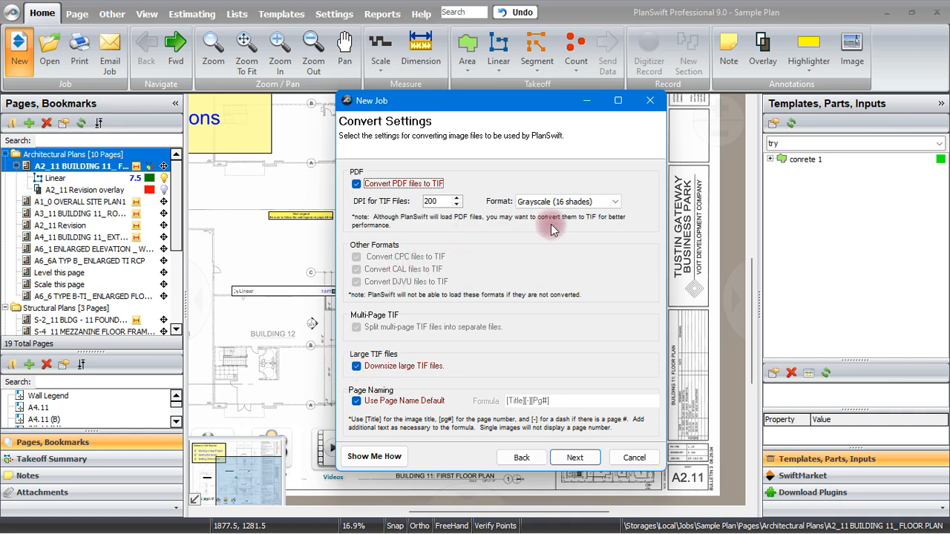
click(615, 201)
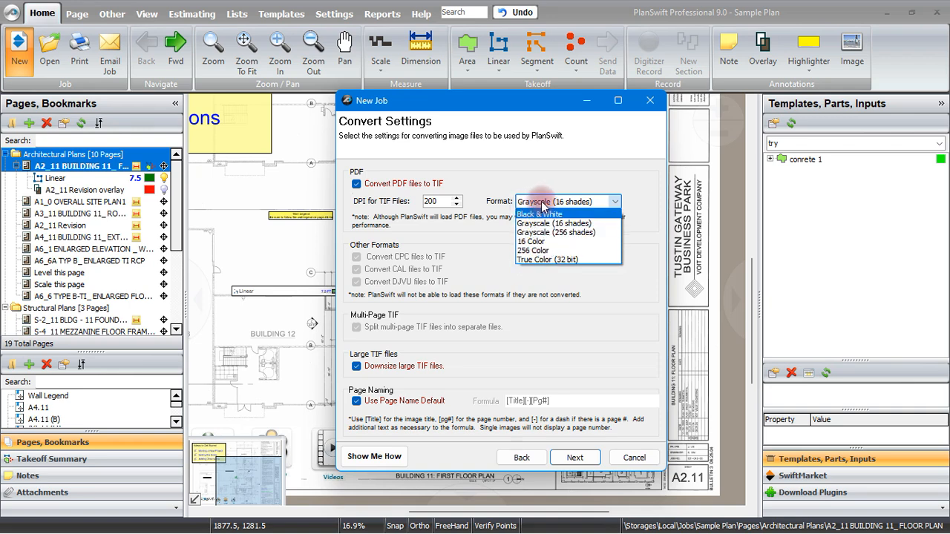
click(574, 171)
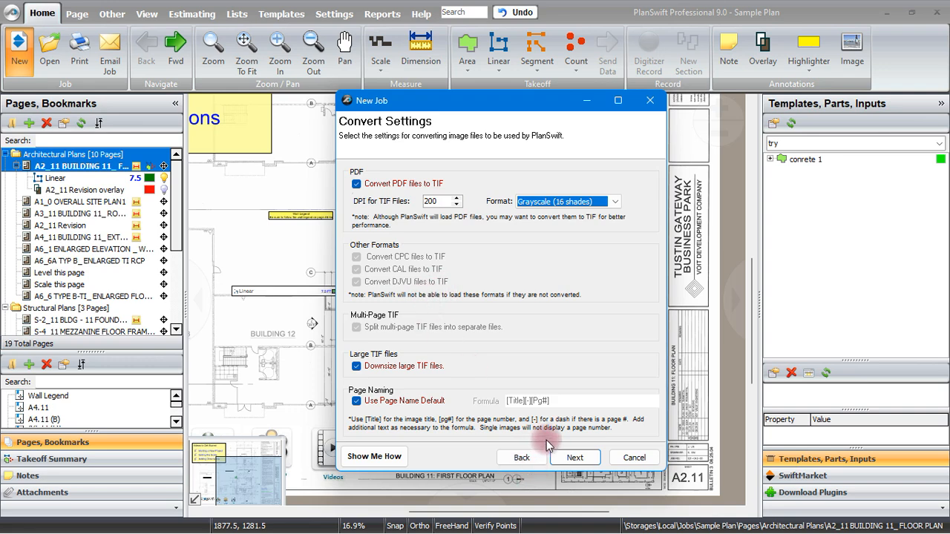
Accept the conversion settings and create the job without attaching any Excel files.
click(579, 462)
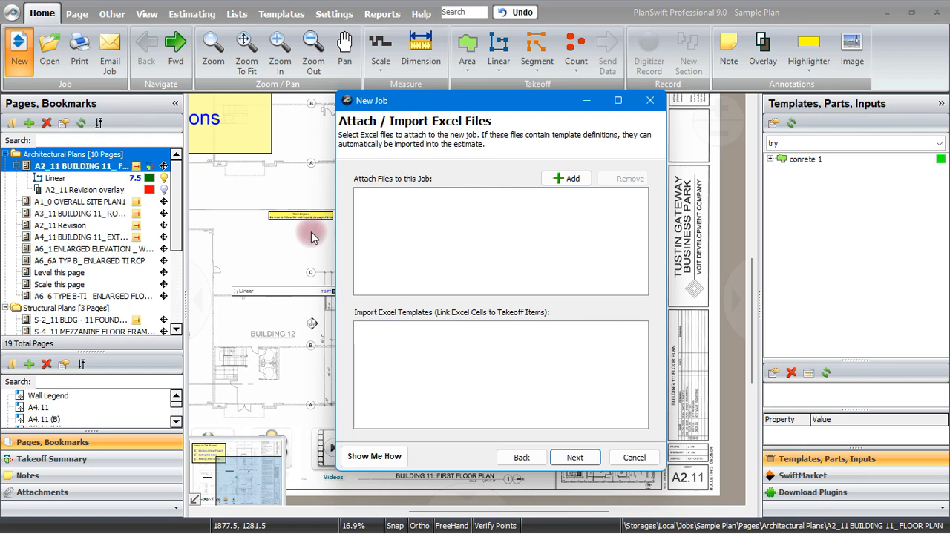
click(575, 457)
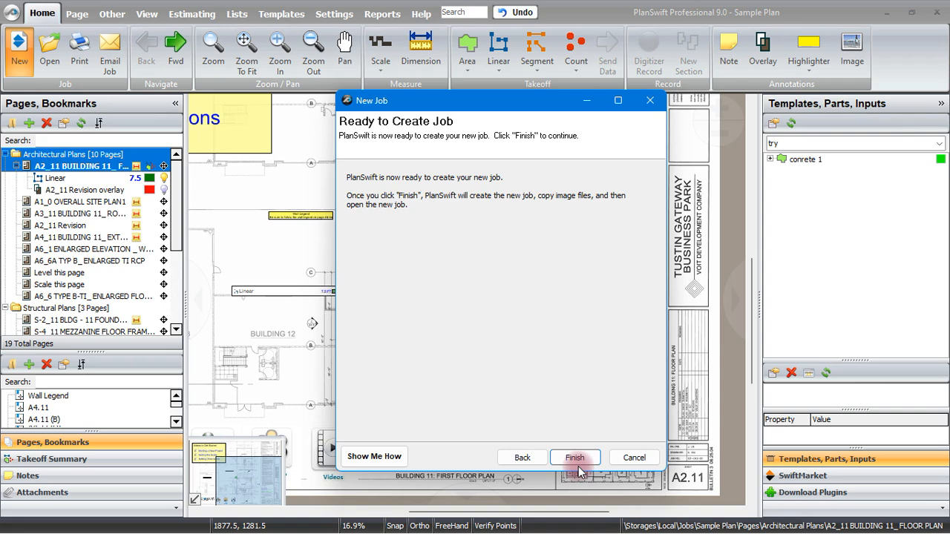
click(576, 462)
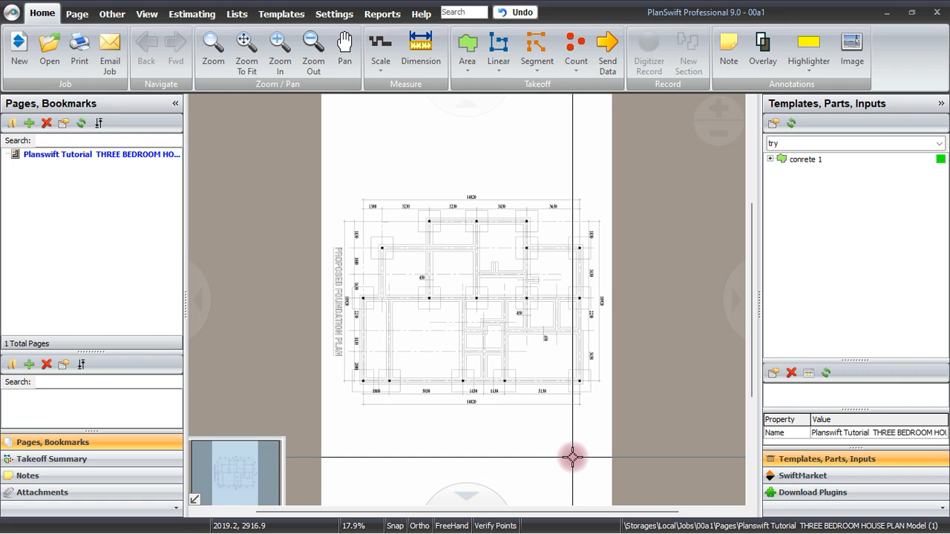
Examine the imported foundation plan, including its room layout, title and dimension strings.
scroll(483, 325, up, 5)
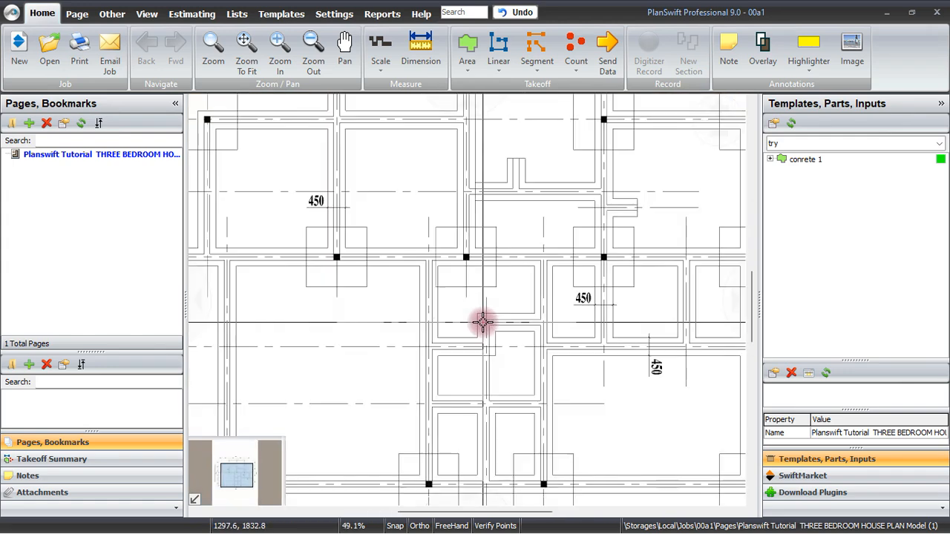
scroll(483, 324, down, 4)
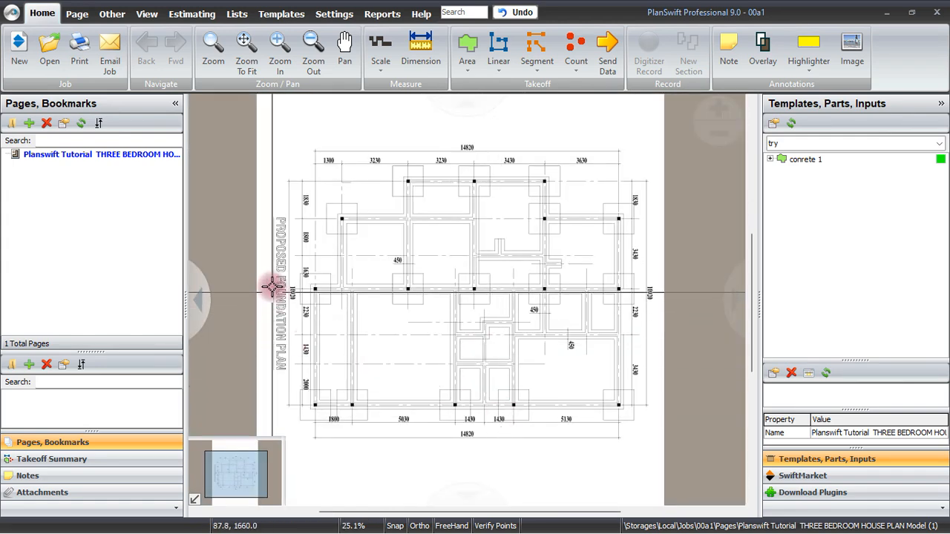
scroll(272, 282, up, 2)
scroll(276, 329, down, 2)
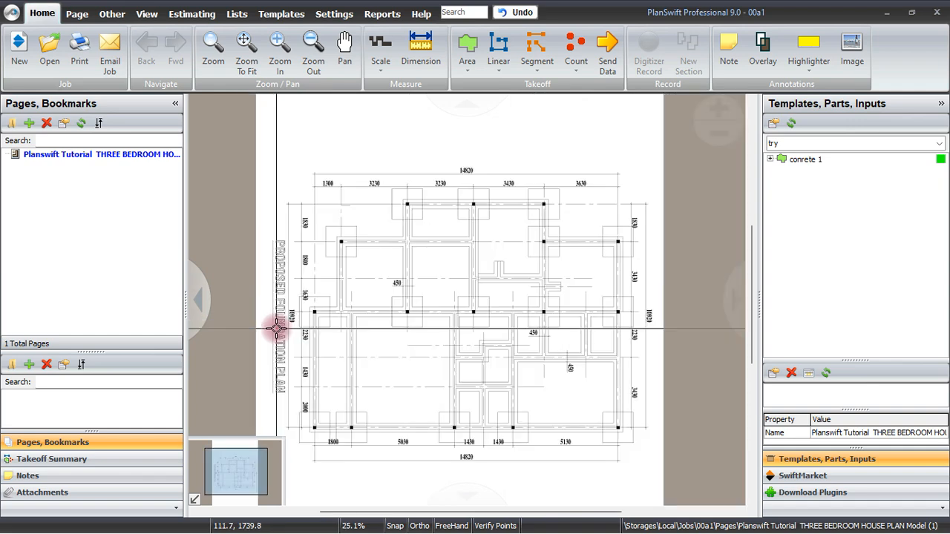
scroll(296, 322, down, 1)
scroll(483, 417, up, 3)
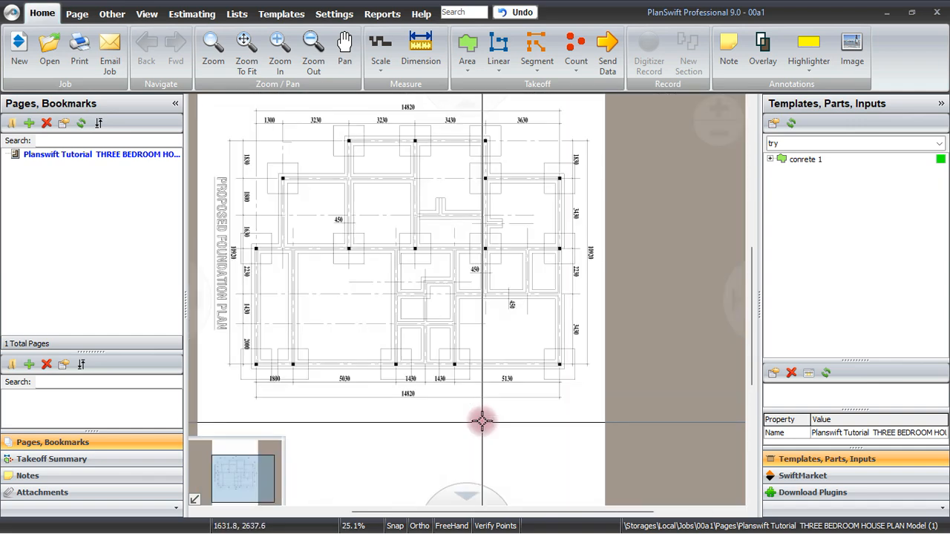
scroll(451, 299, down, 2)
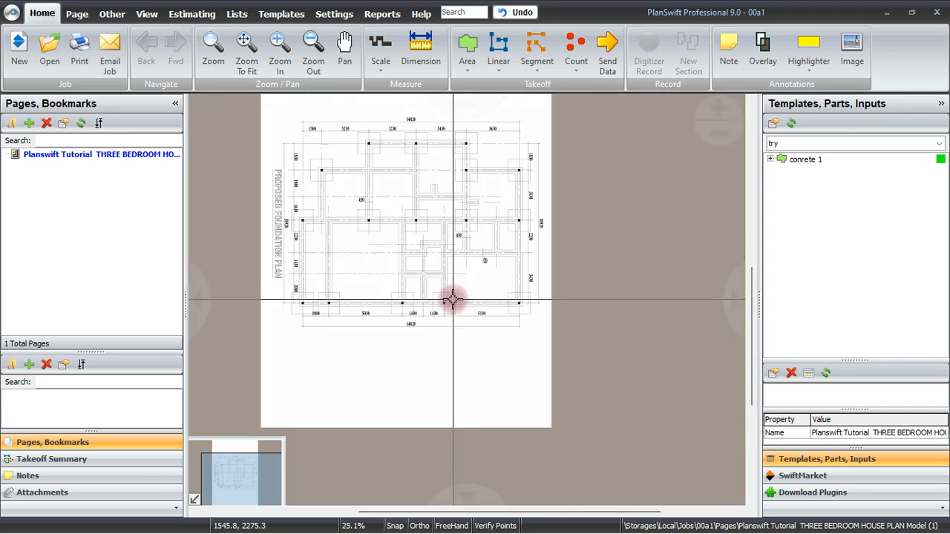
scroll(454, 301, down, 1)
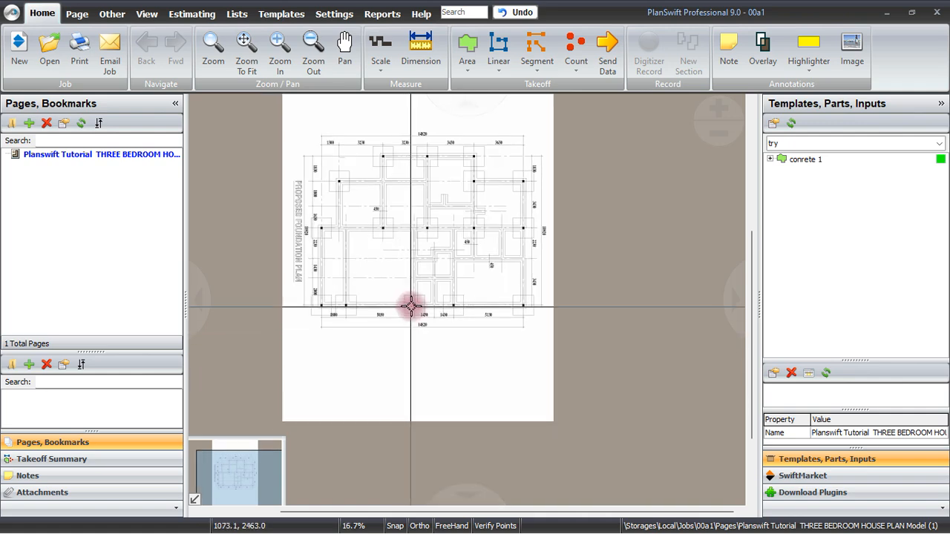
scroll(307, 117, up, 1)
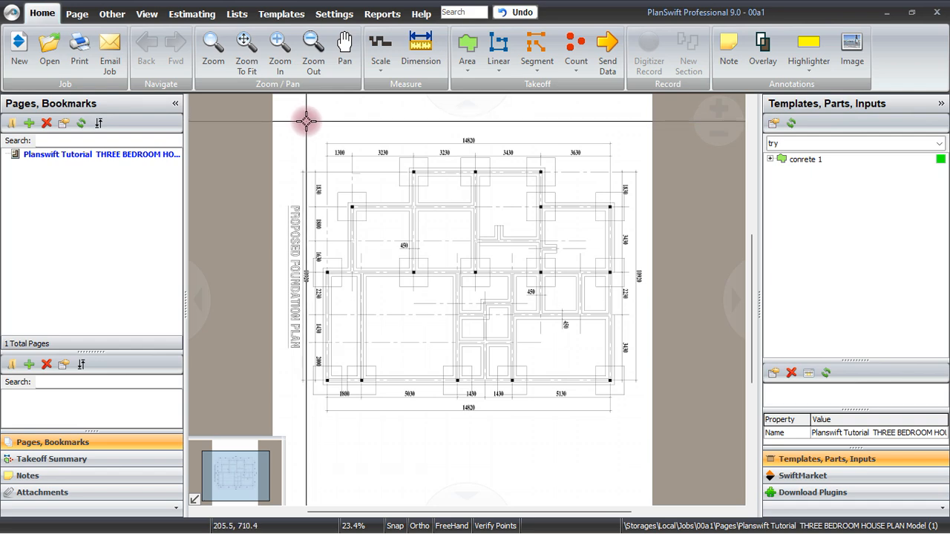
Try to start the Dimension tool on the unscaled page and decline setting the scale.
click(419, 44)
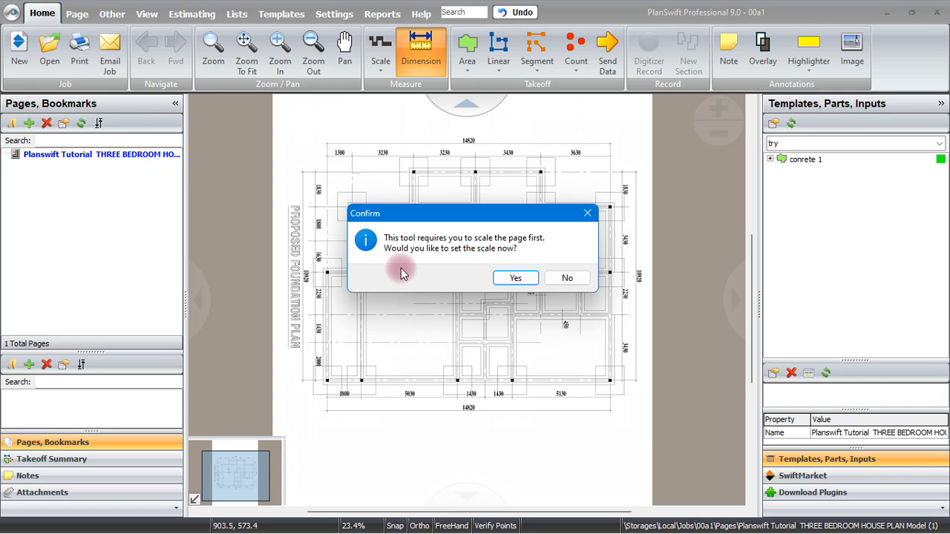
click(568, 279)
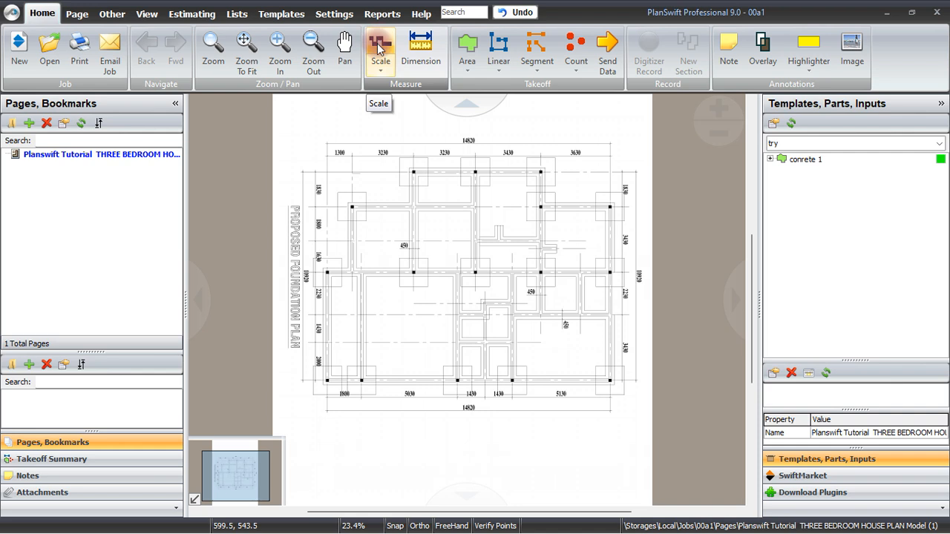
Open the standard page scaling settings and compare the Standard, F-I-S, Metric and Auto entry modes.
click(379, 71)
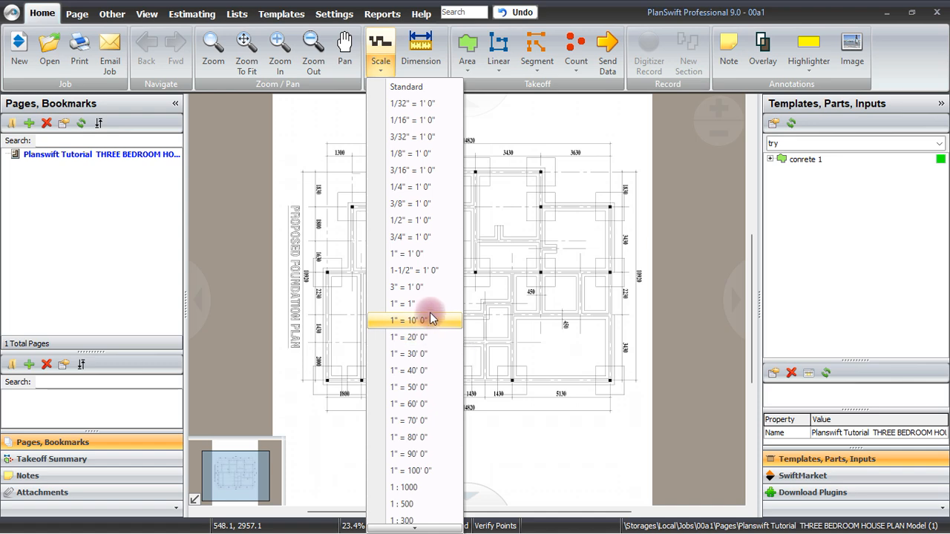
click(410, 89)
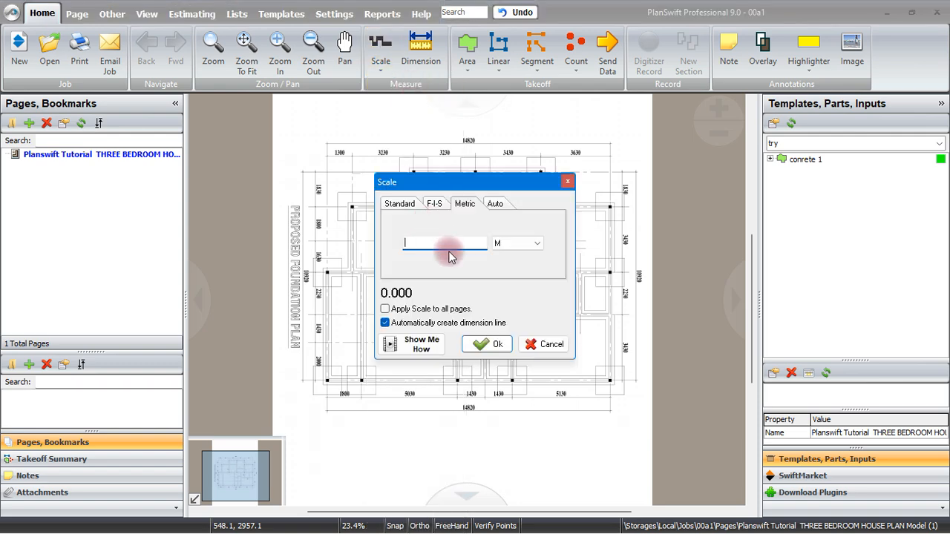
click(396, 207)
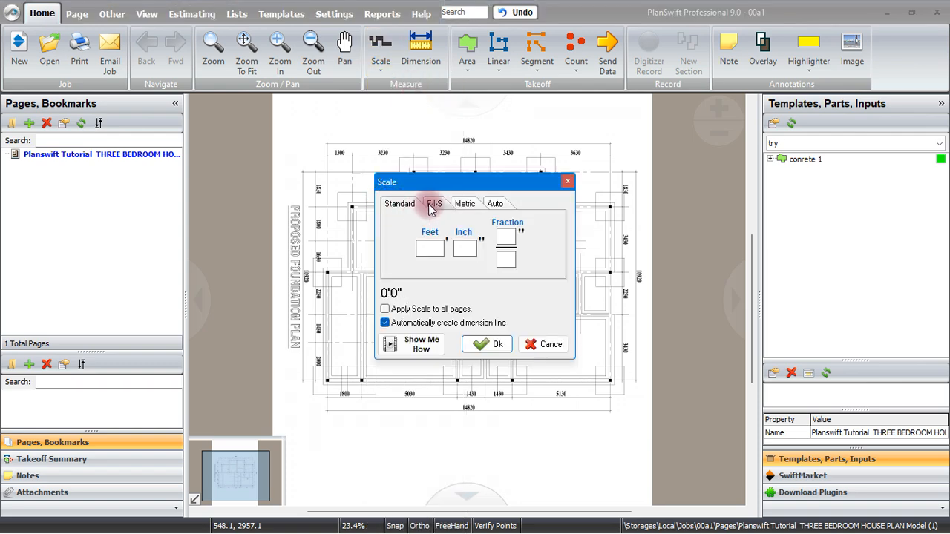
click(438, 208)
click(465, 203)
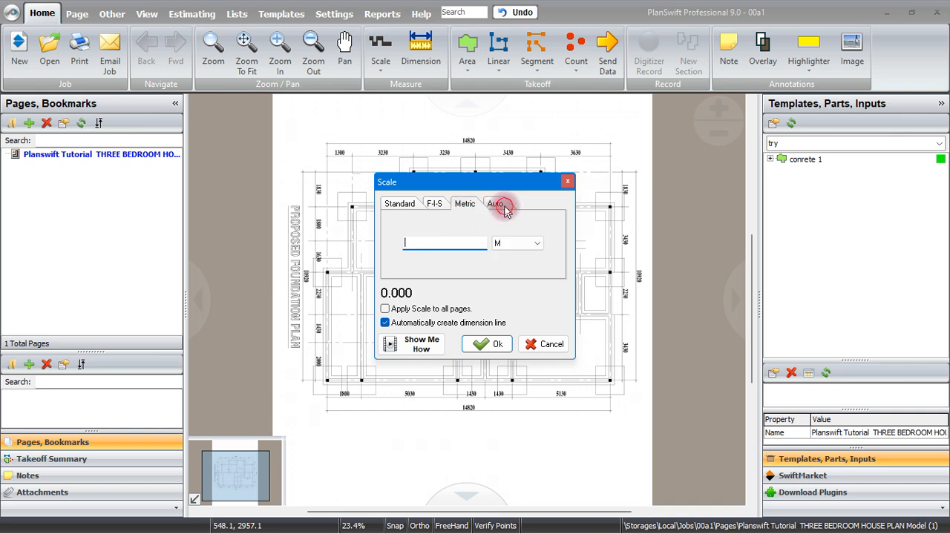
click(495, 204)
click(399, 203)
click(434, 203)
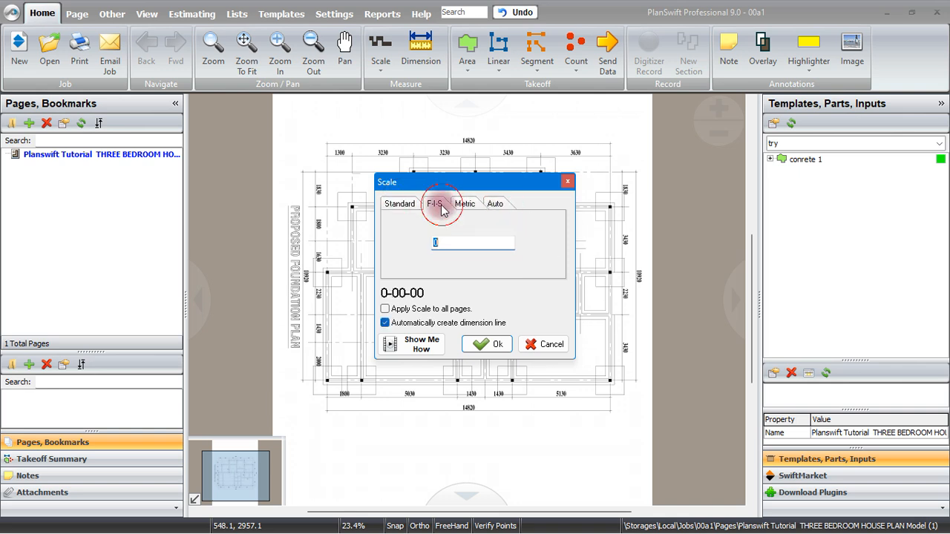
click(466, 210)
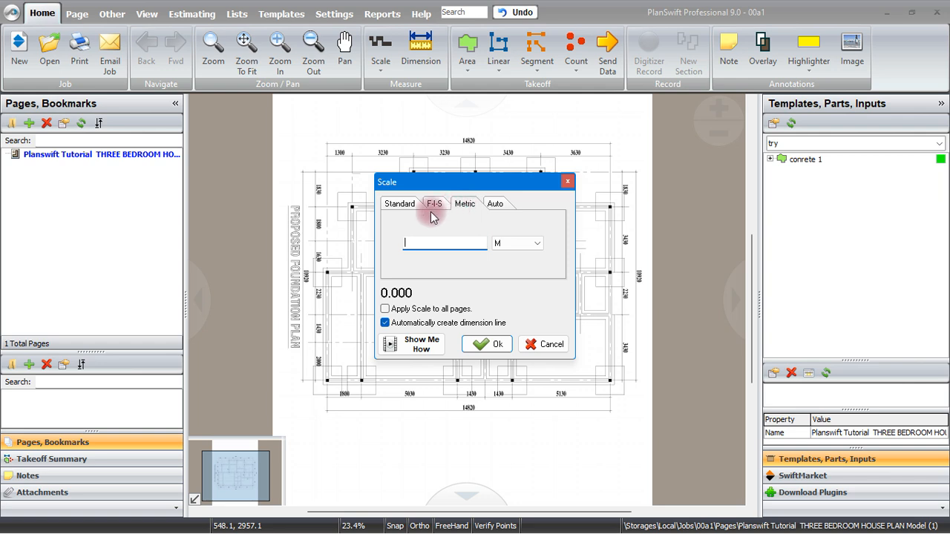
click(398, 203)
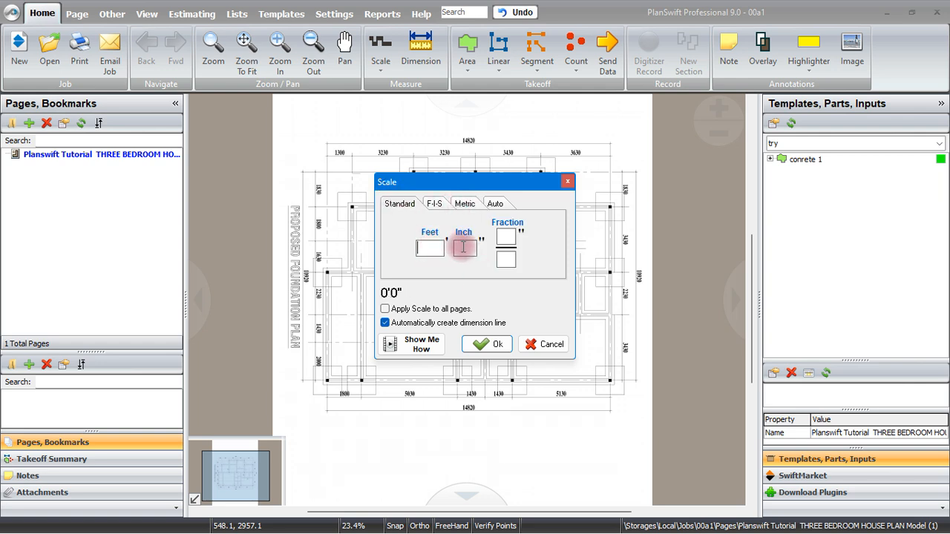
Check the length units offered for metric scaling and close the Scale dialog without setting a scale.
click(464, 204)
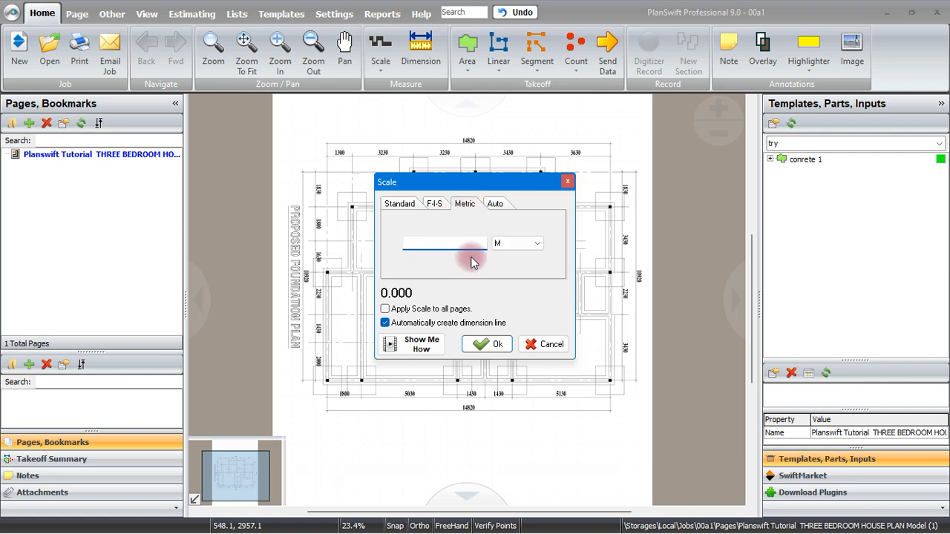
click(539, 244)
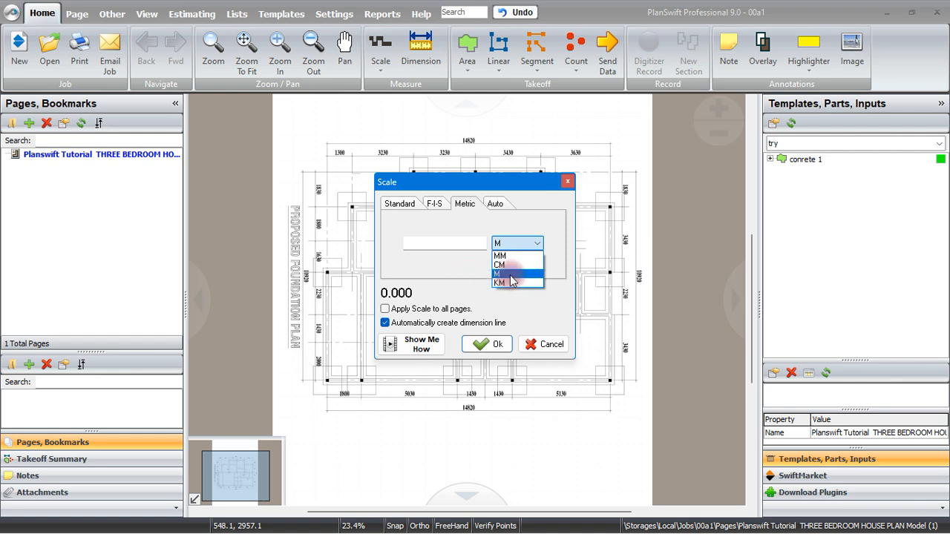
click(522, 217)
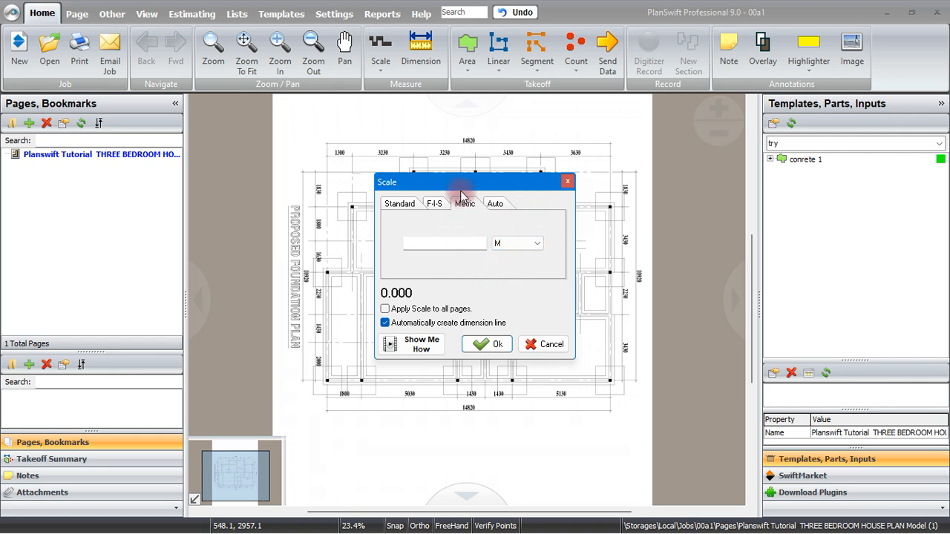
drag(463, 182, 475, 141)
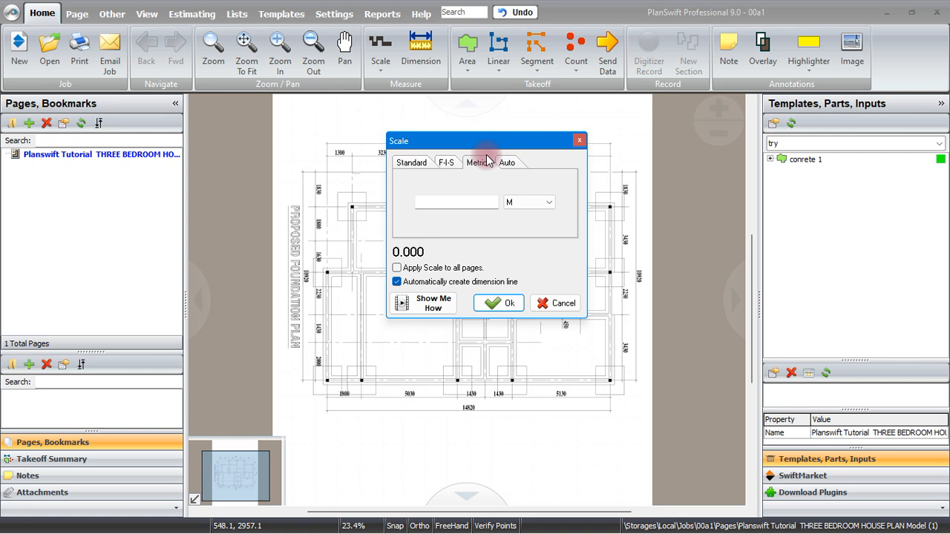
click(579, 140)
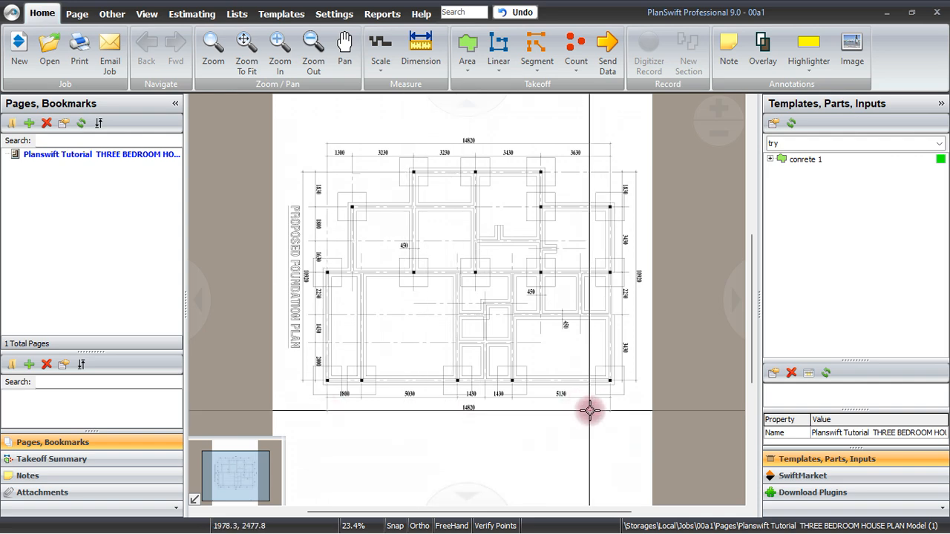
Examine the overall dimensions along the right side and beneath the foundation plan to find a known length for scaling.
scroll(640, 282, up, 3)
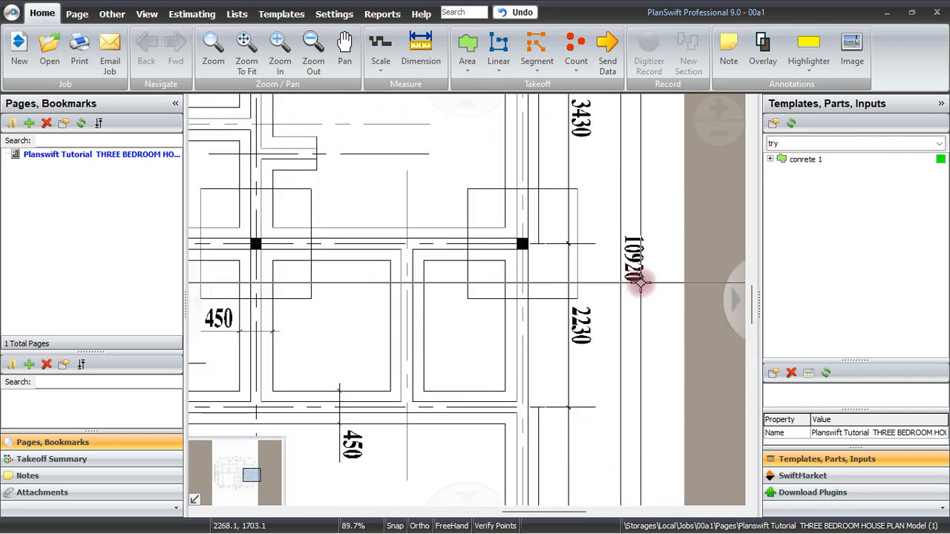
scroll(640, 282, up, 3)
scroll(630, 239, down, 4)
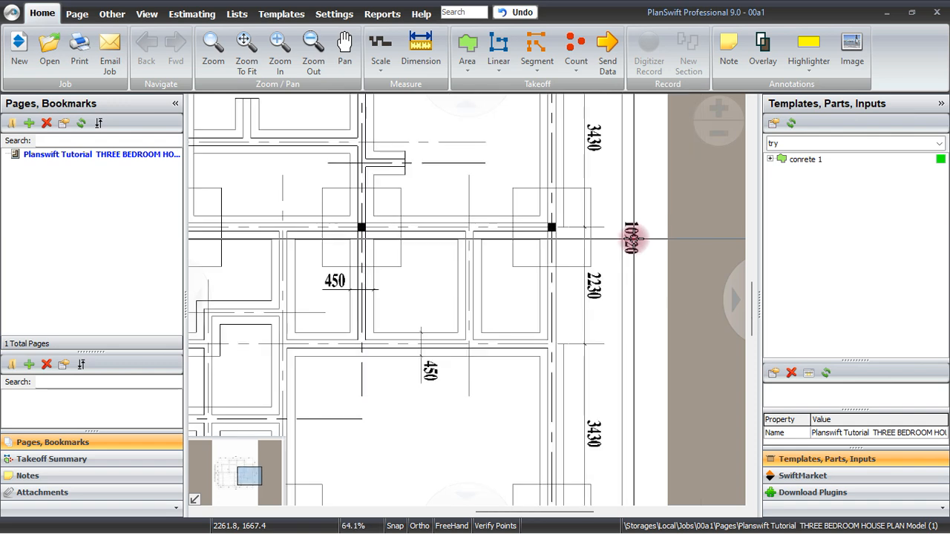
scroll(631, 239, up, 3)
scroll(657, 239, down, 3)
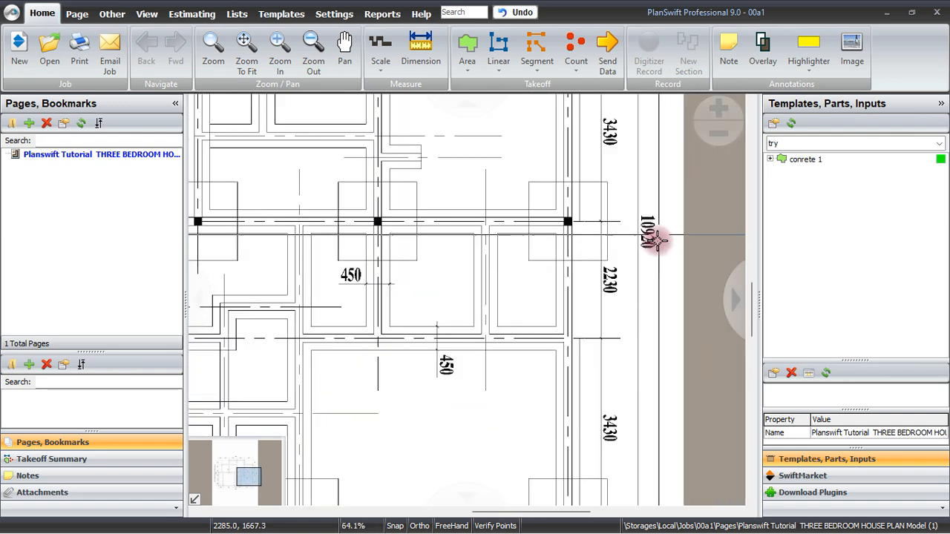
scroll(529, 343, down, 2)
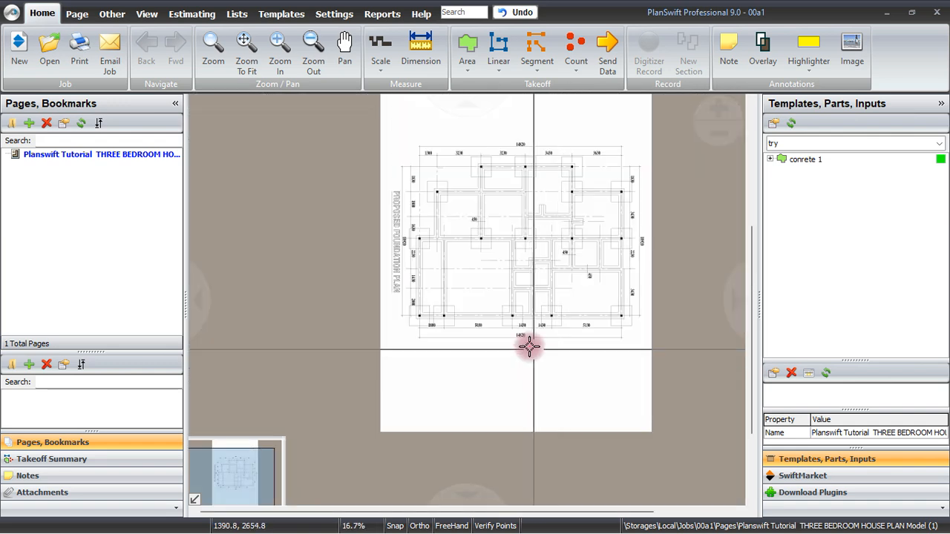
scroll(492, 311, up, 3)
scroll(468, 304, down, 3)
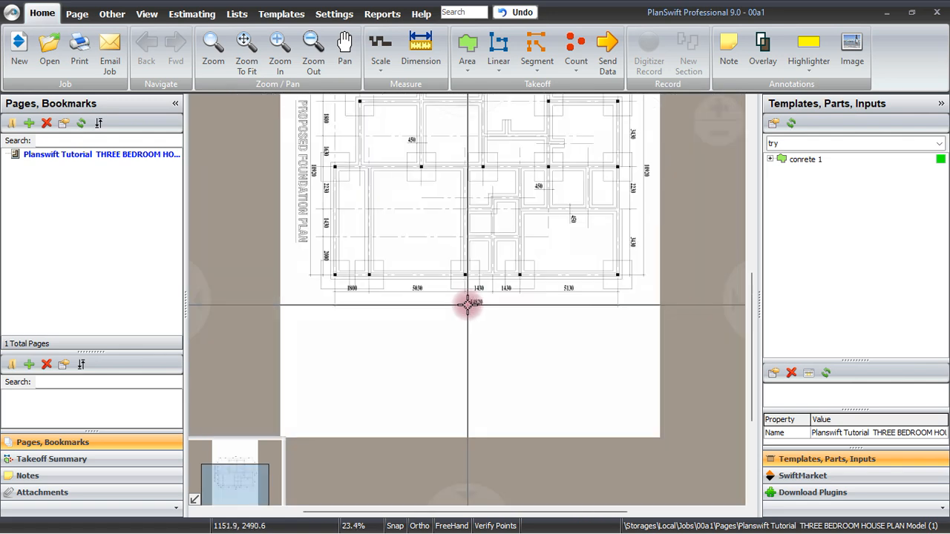
scroll(487, 292, up, 2)
scroll(486, 295, down, 2)
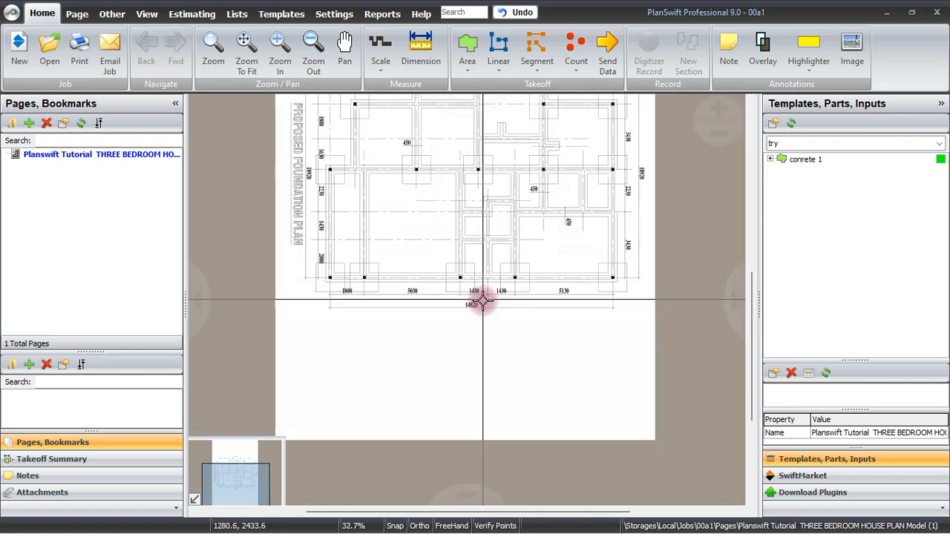
scroll(477, 303, up, 1)
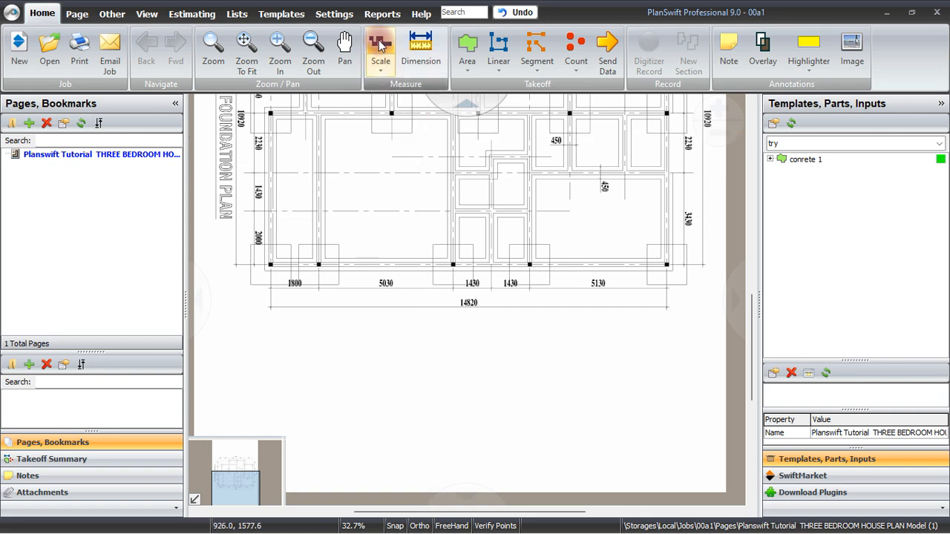
Start a standard scale calibration with a metric length of 14.82 M, keeping the automatic dimension line enabled.
click(378, 69)
click(401, 88)
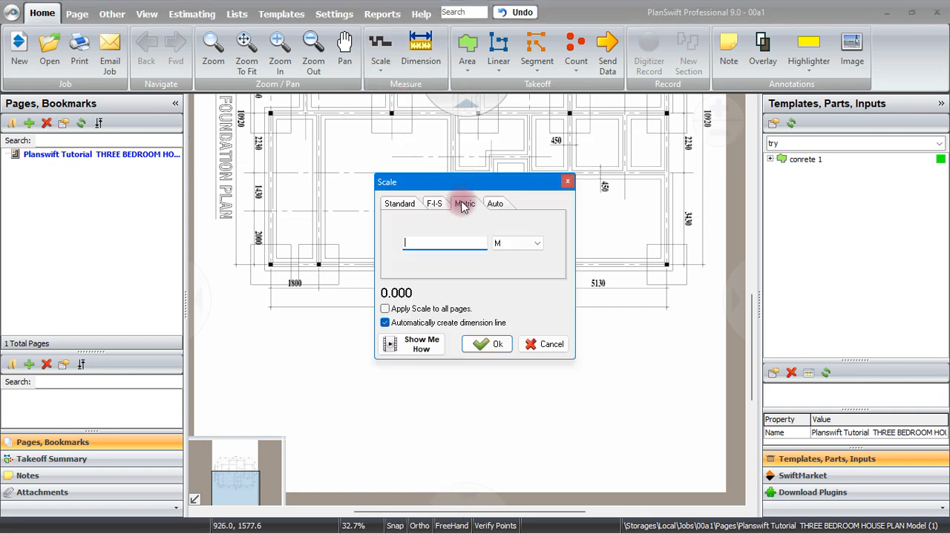
drag(429, 187, 396, 345)
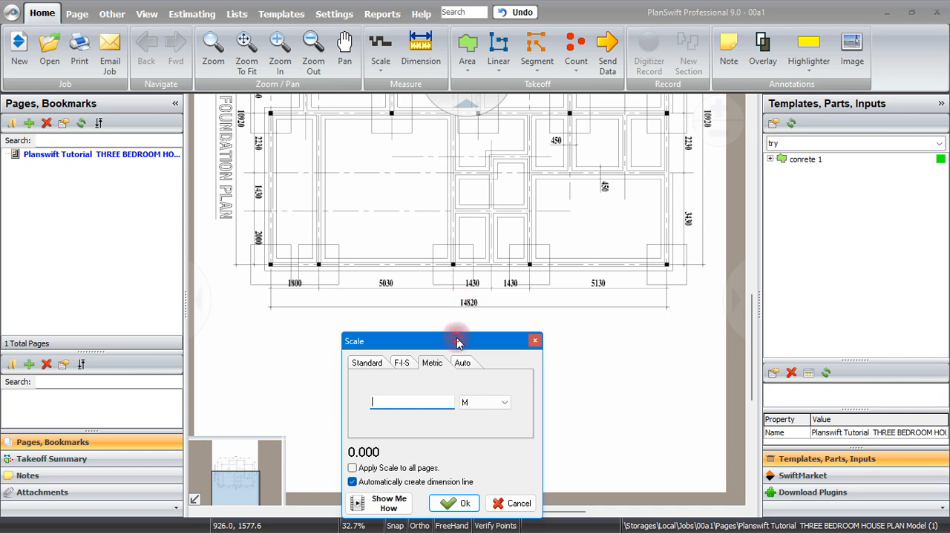
drag(457, 342, 623, 231)
click(551, 294)
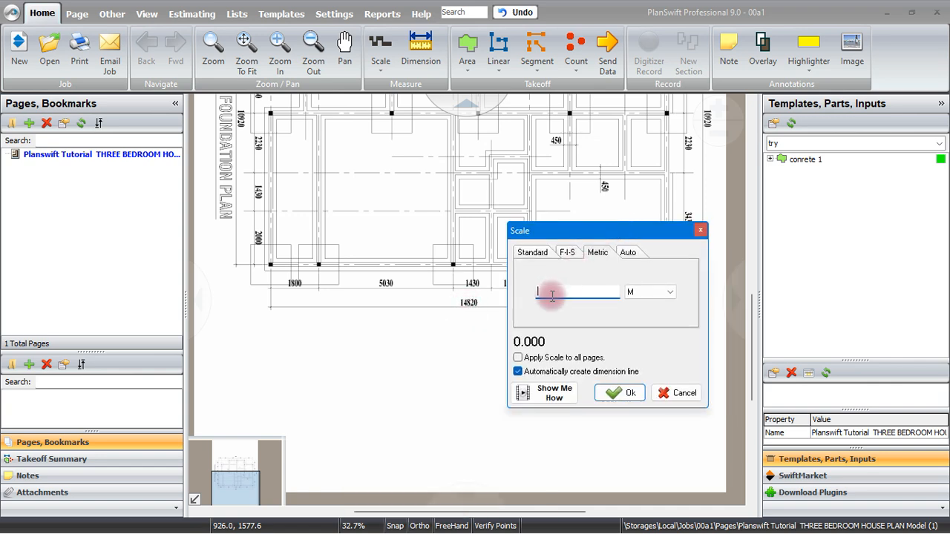
click(551, 295)
text(1)
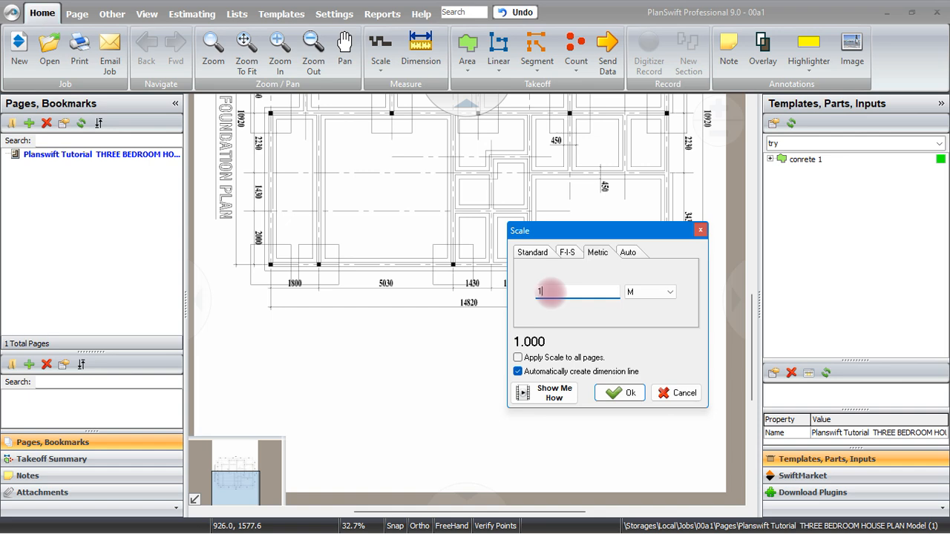
text(4.82)
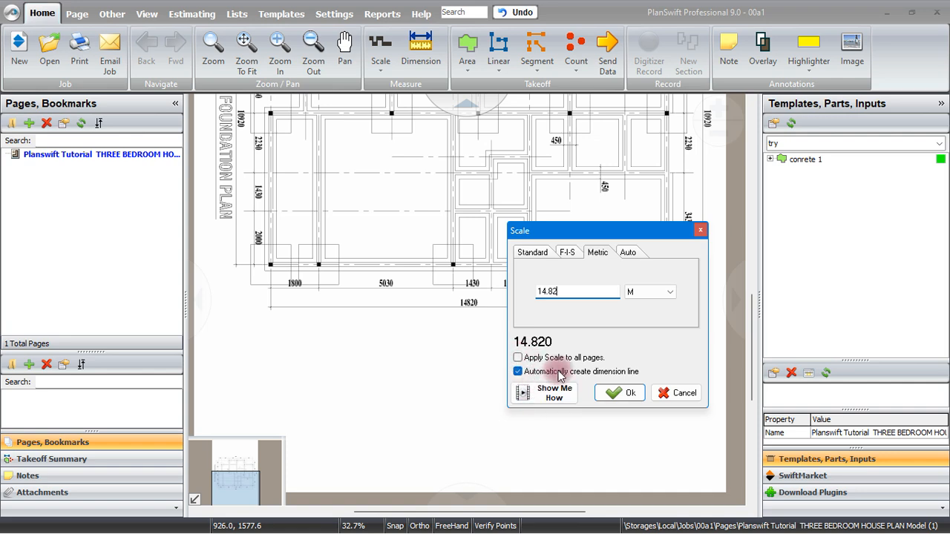
click(616, 393)
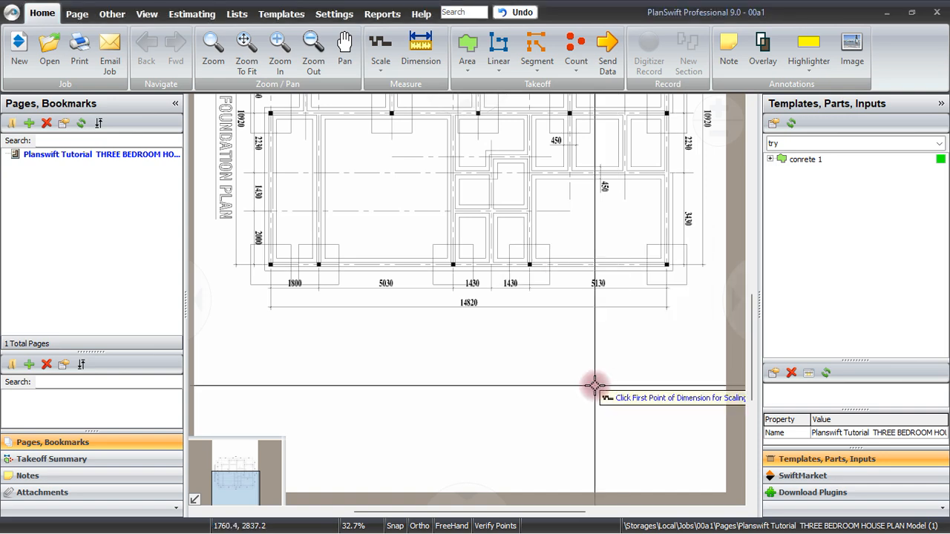
Calibrate the page scale by picking both ends of the overall 14820 dimension line beneath the foundation plan.
click(173, 159)
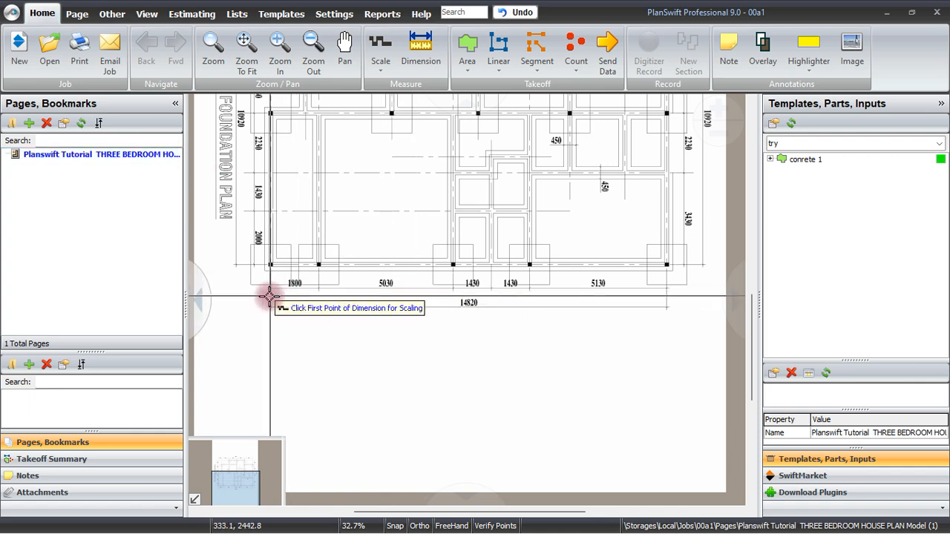
scroll(290, 295, up, 5)
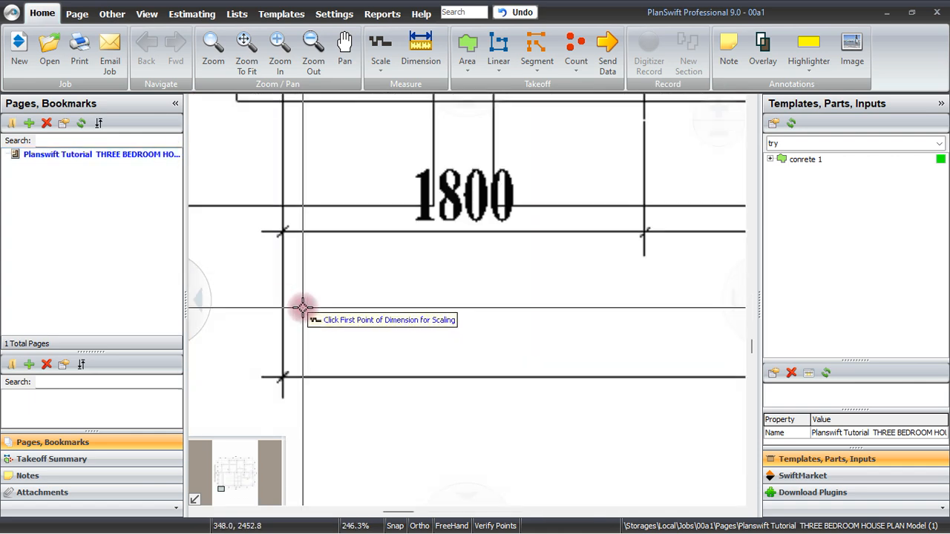
click(282, 376)
scroll(282, 377, down, 5)
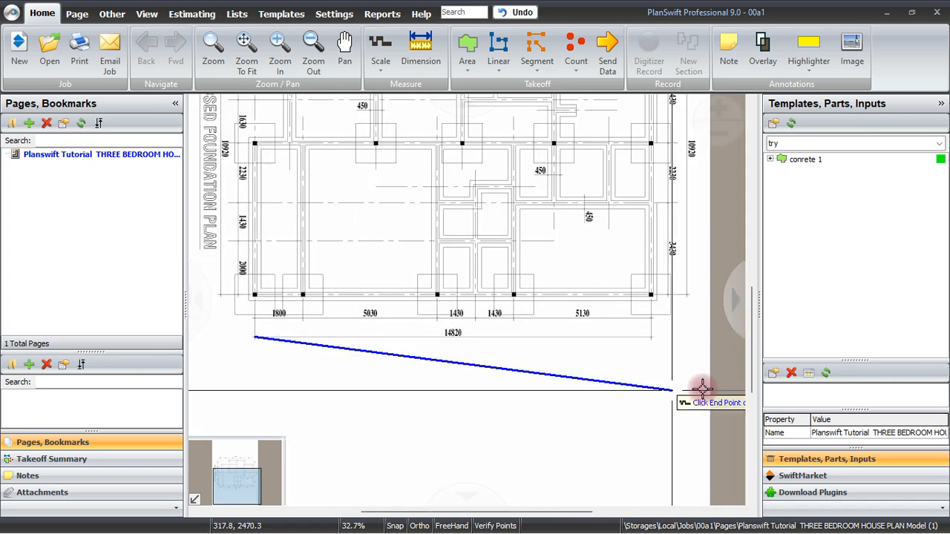
scroll(706, 378, up, 7)
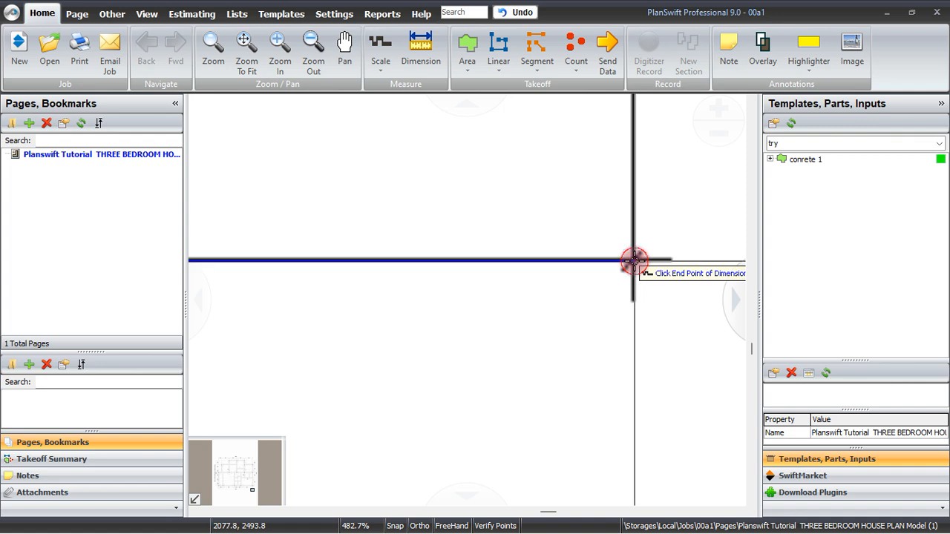
click(633, 260)
scroll(649, 378, down, 8)
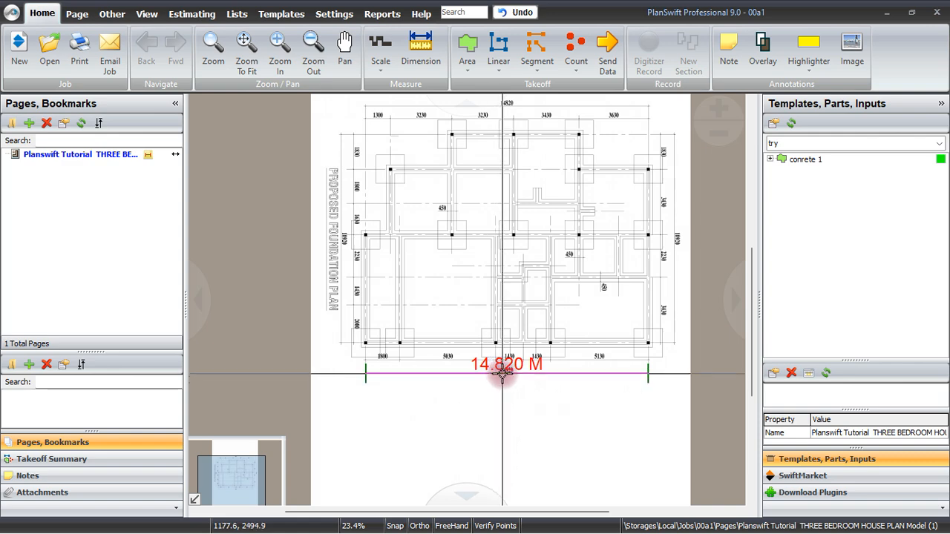
click(161, 161)
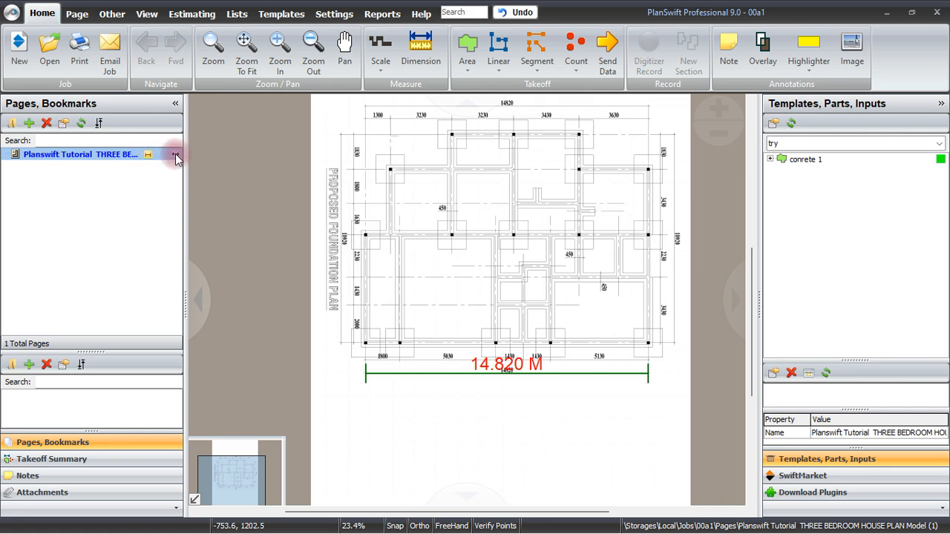
scroll(455, 333, down, 1)
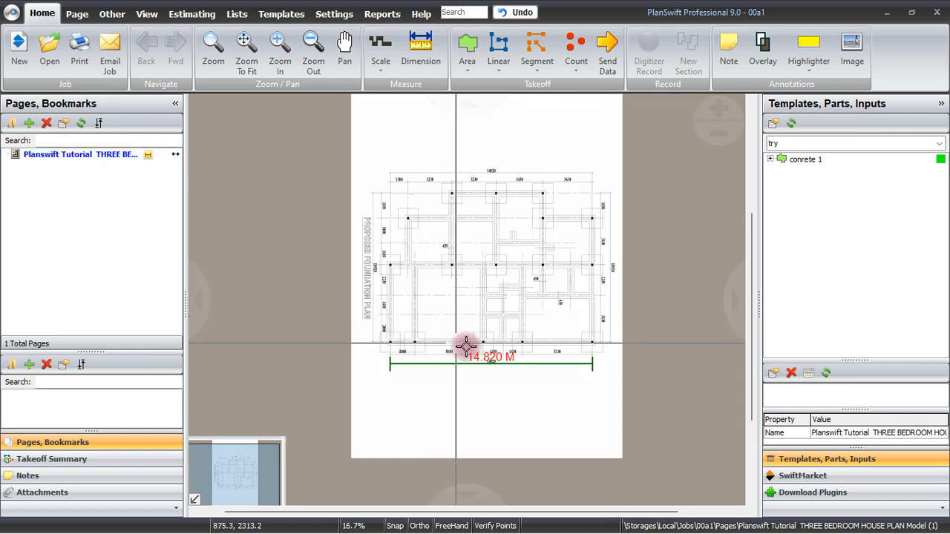
scroll(604, 313, up, 2)
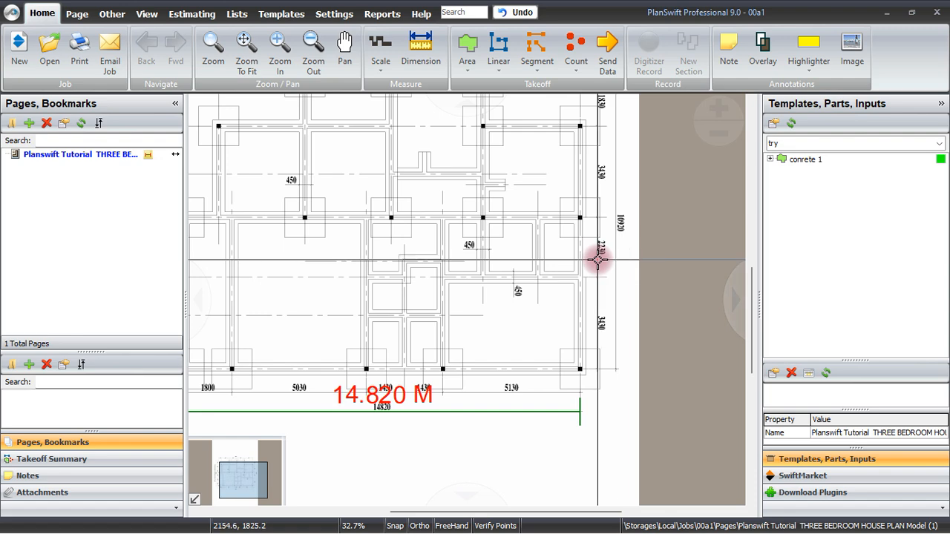
Start a second standard scale calibration with a metric length of 10.92 M, keeping the automatic dimension line enabled.
click(382, 71)
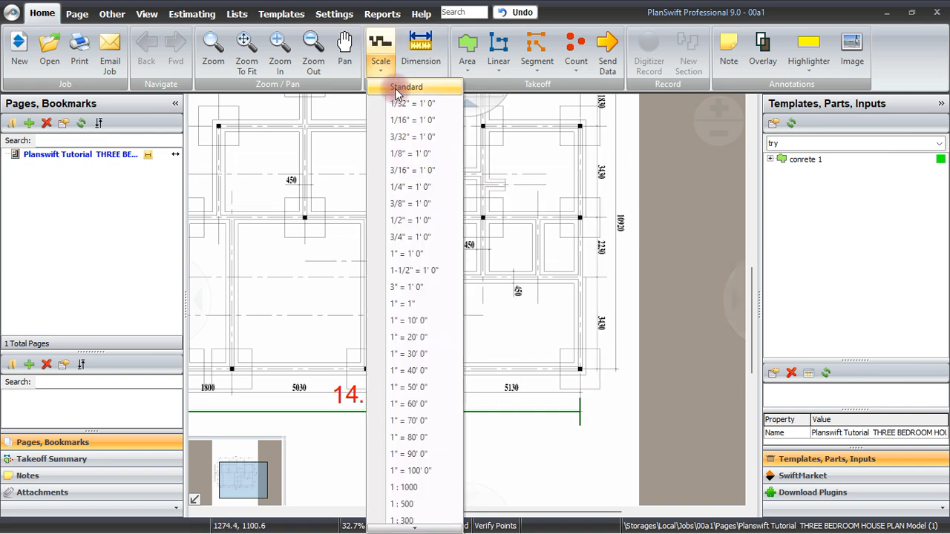
click(399, 90)
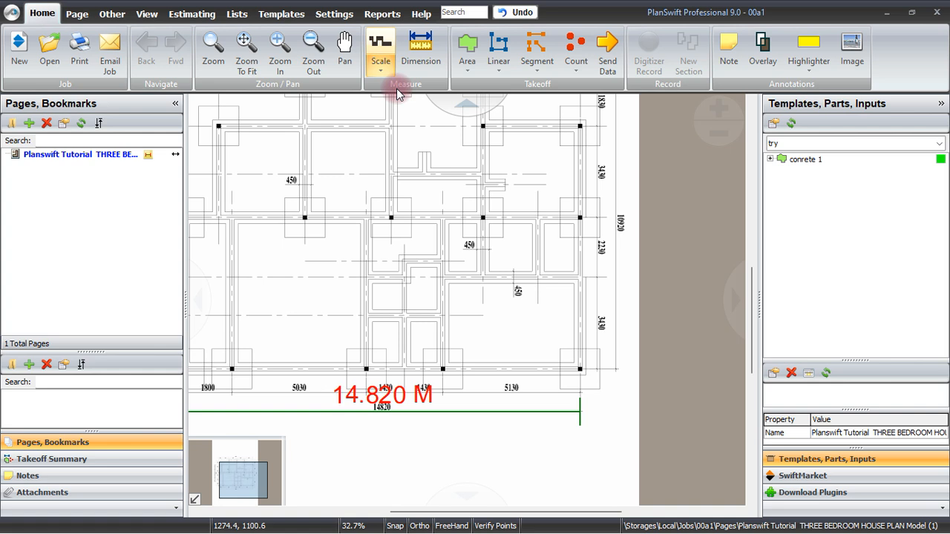
click(392, 63)
drag(483, 185, 416, 175)
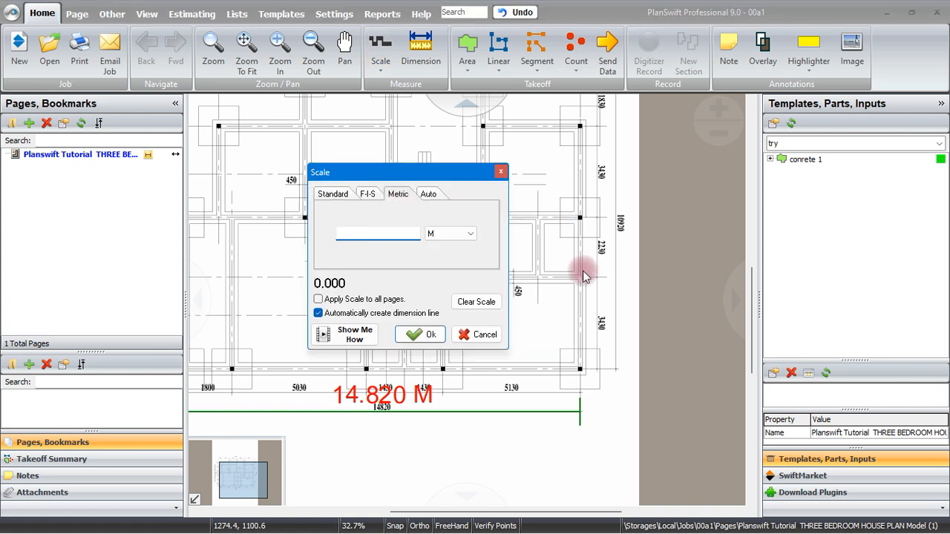
click(375, 235)
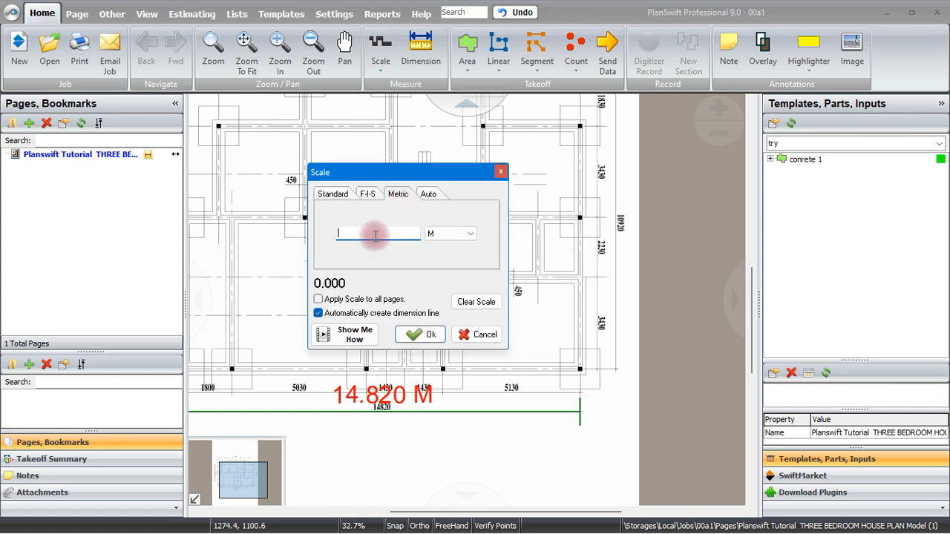
text(10.92)
click(419, 331)
Calibrate the vertical scale by picking both ends of the overall 10920 dimension line along the foundation plan's right side.
scroll(579, 368, up, 8)
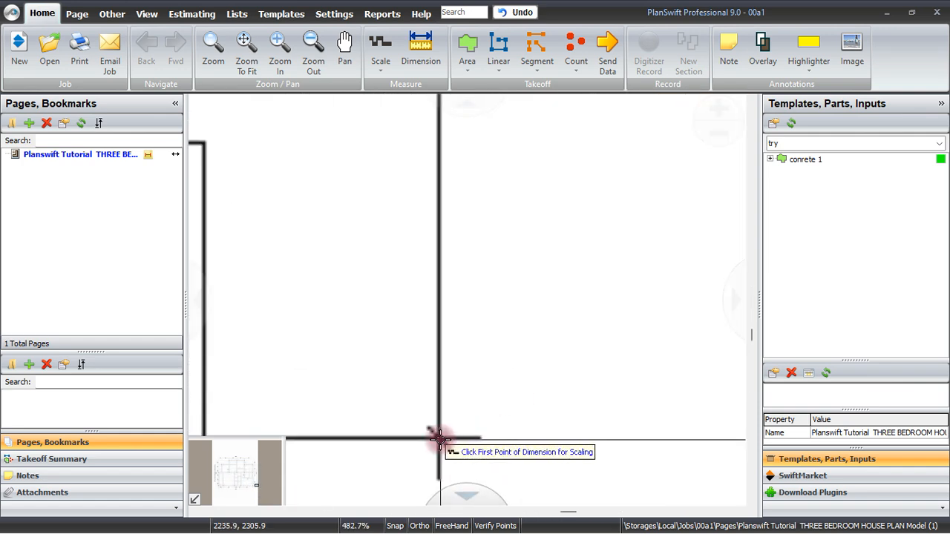
click(439, 438)
scroll(439, 437, down, 10)
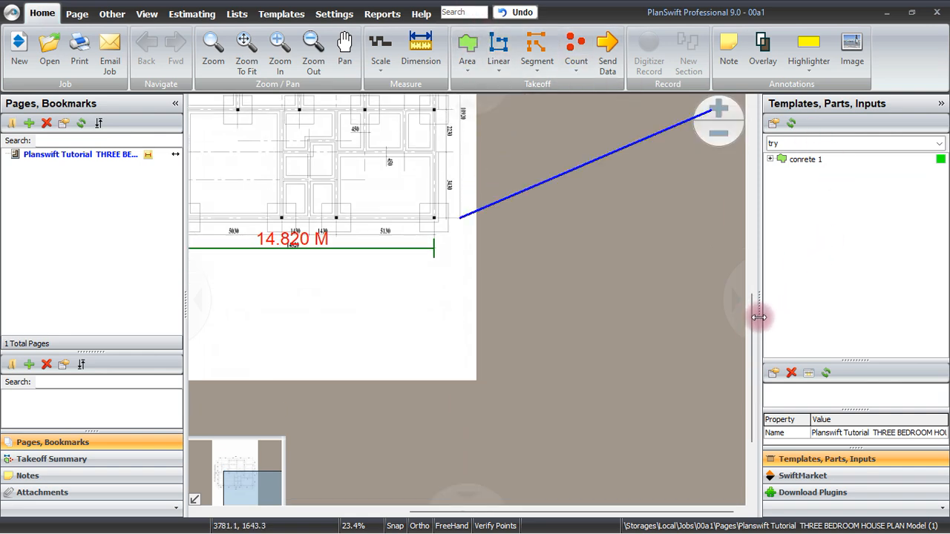
drag(751, 319, 753, 220)
scroll(445, 292, up, 9)
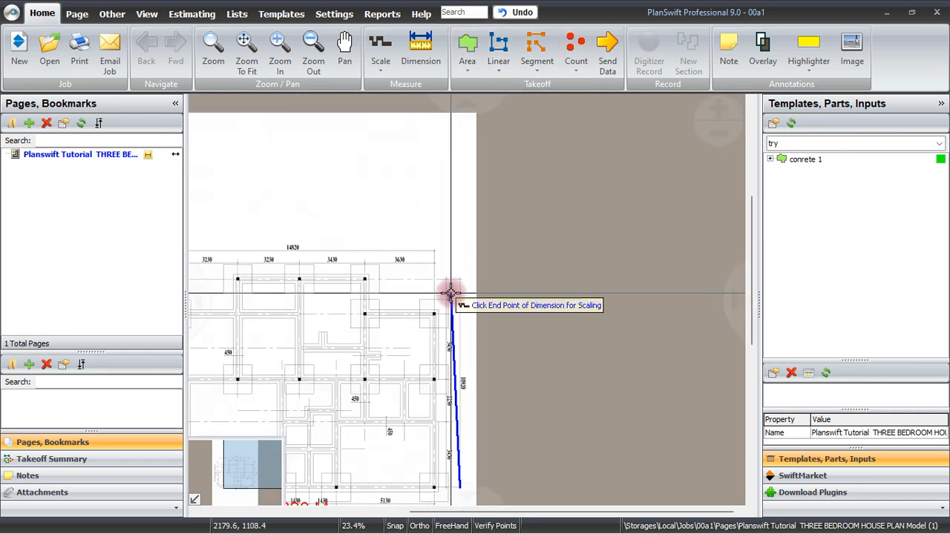
scroll(458, 341, up, 3)
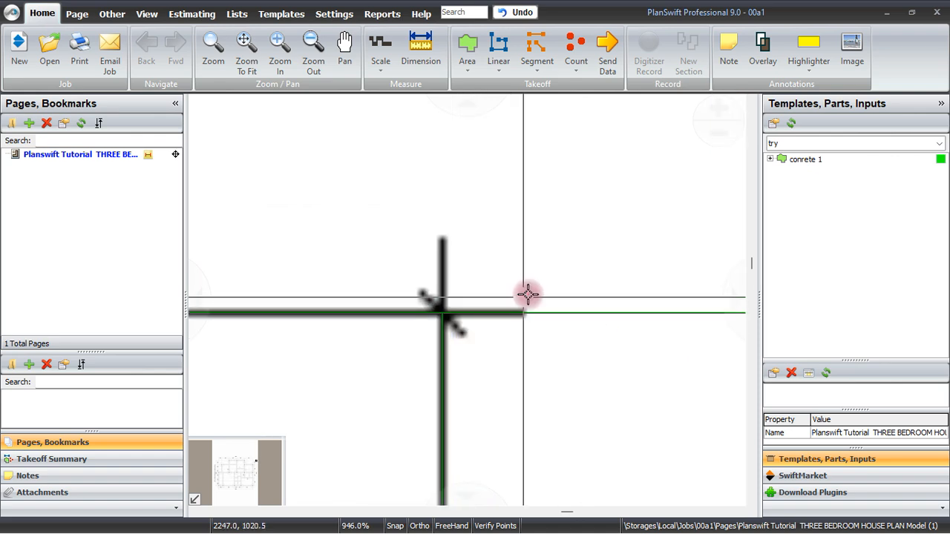
scroll(527, 293, down, 7)
scroll(538, 220, down, 4)
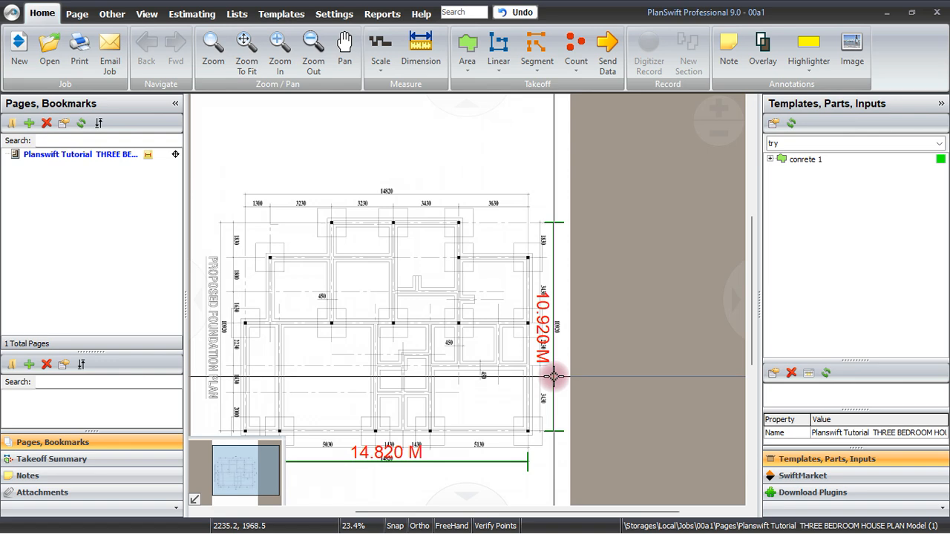
scroll(553, 371, up, 2)
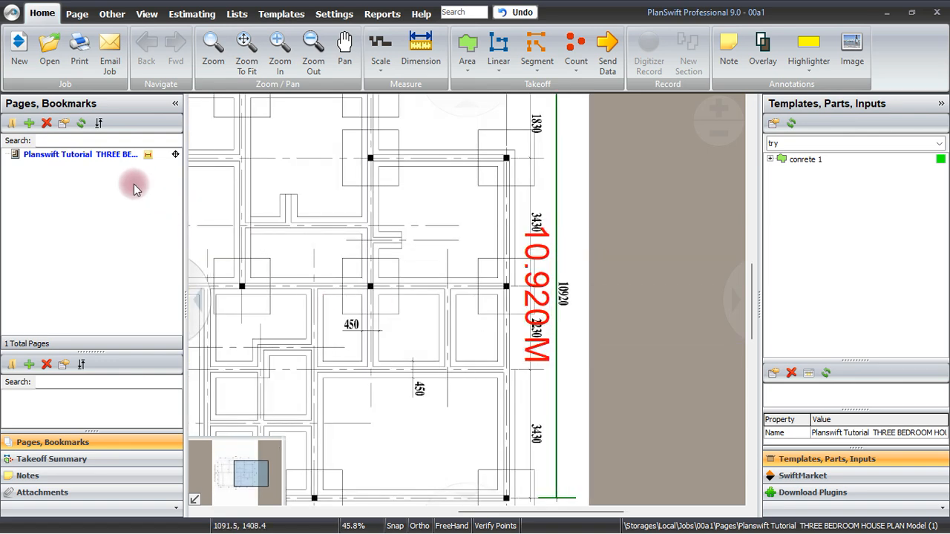
click(172, 155)
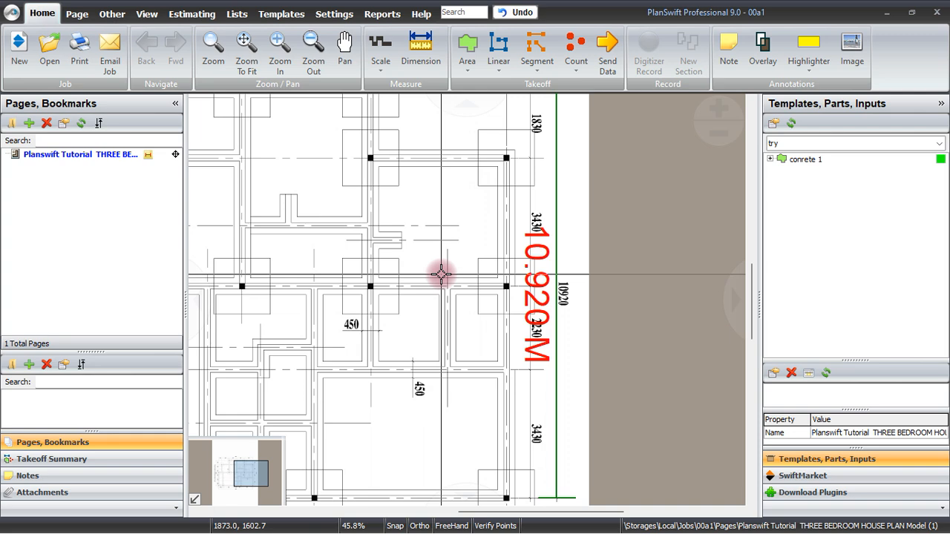
Check the scale by placing a Dimension across the 3430 bay above the foundation plan, between its two tick marks.
click(441, 113)
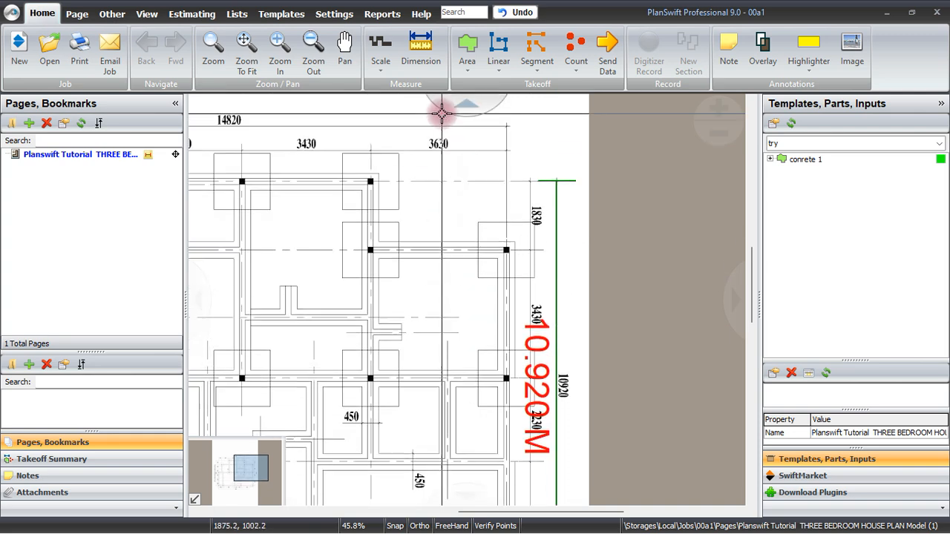
click(441, 114)
click(441, 114)
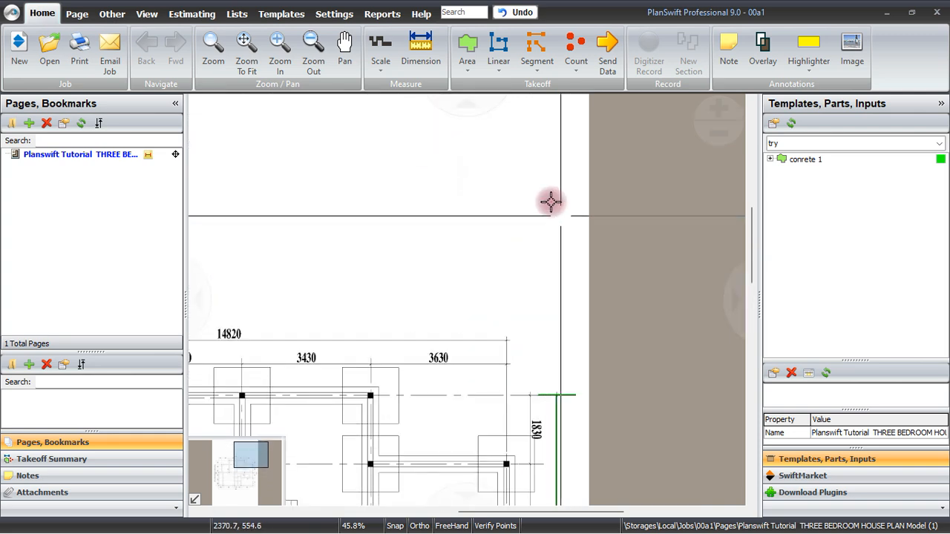
click(420, 48)
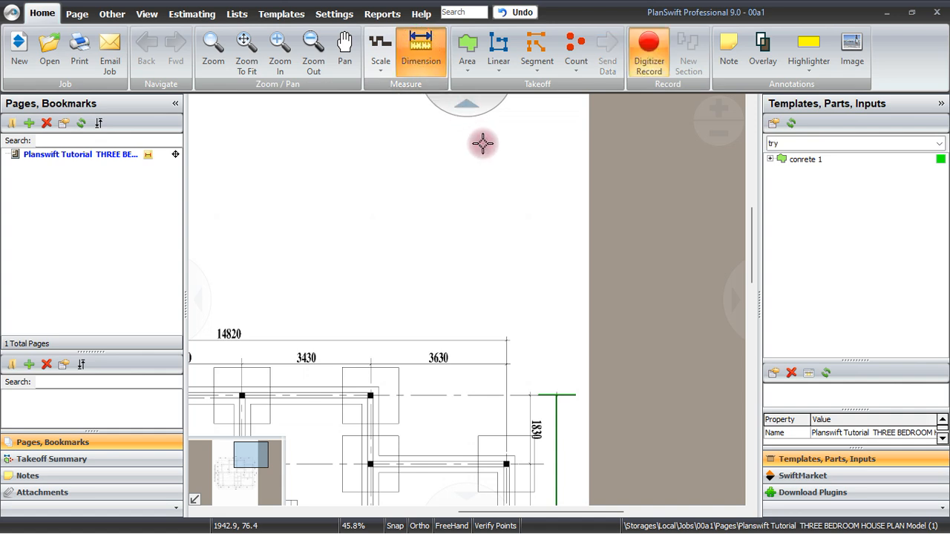
scroll(483, 142, down, 2)
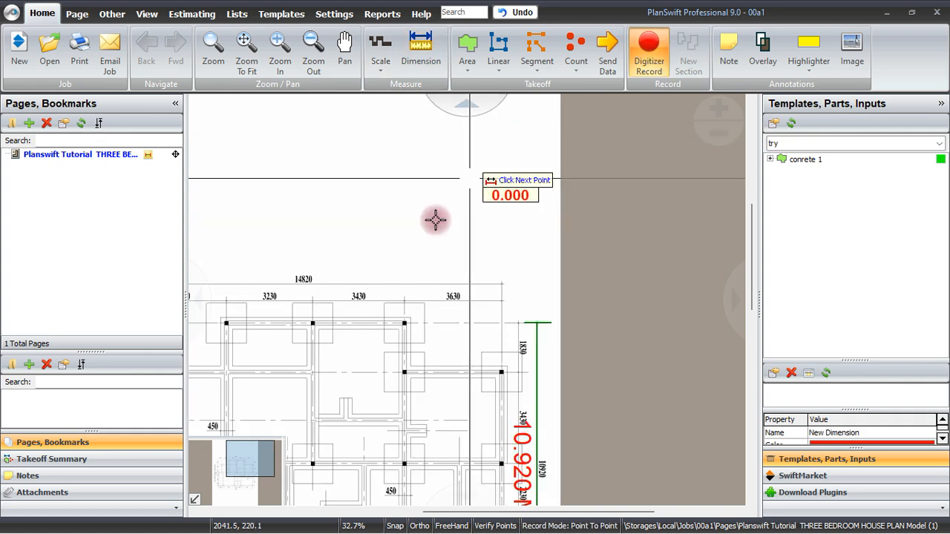
scroll(383, 272, up, 4)
scroll(316, 218, up, 4)
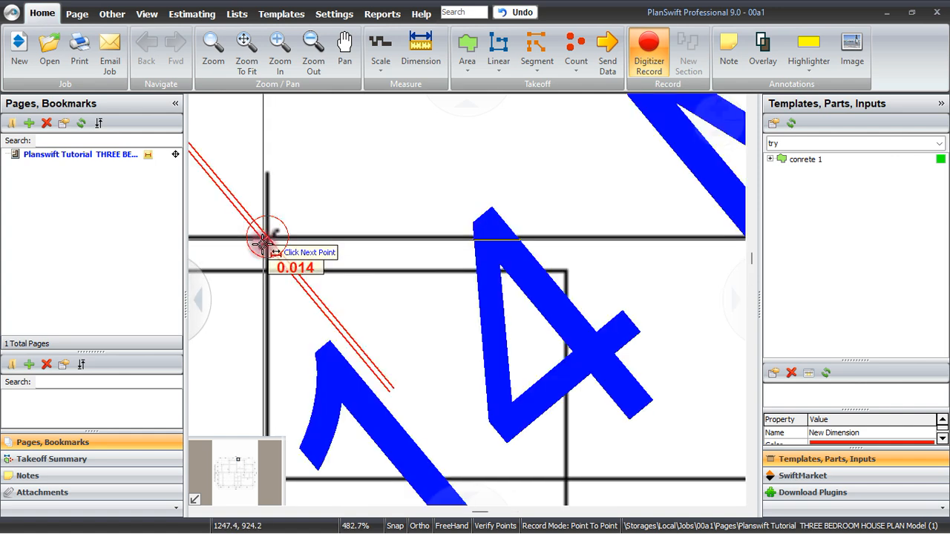
scroll(261, 241, down, 3)
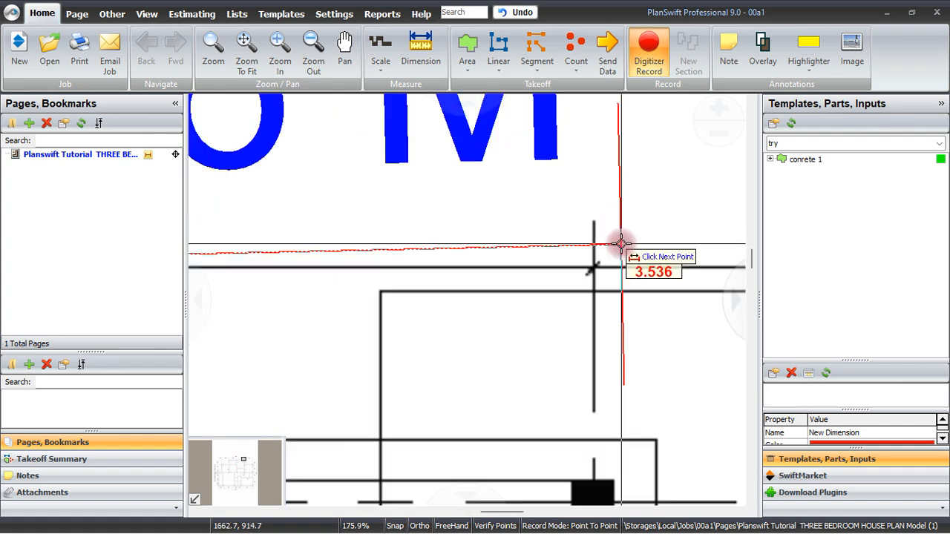
scroll(621, 244, up, 5)
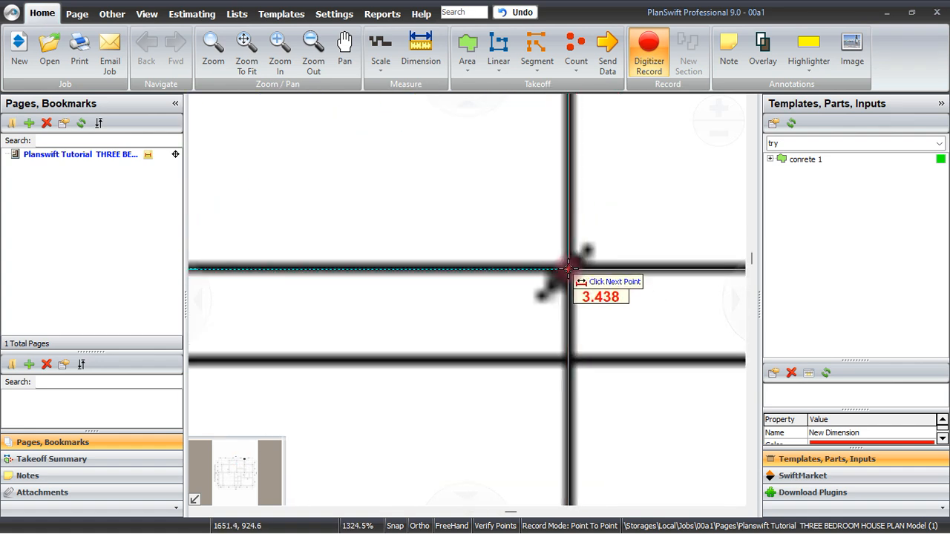
click(570, 269)
scroll(588, 269, down, 3)
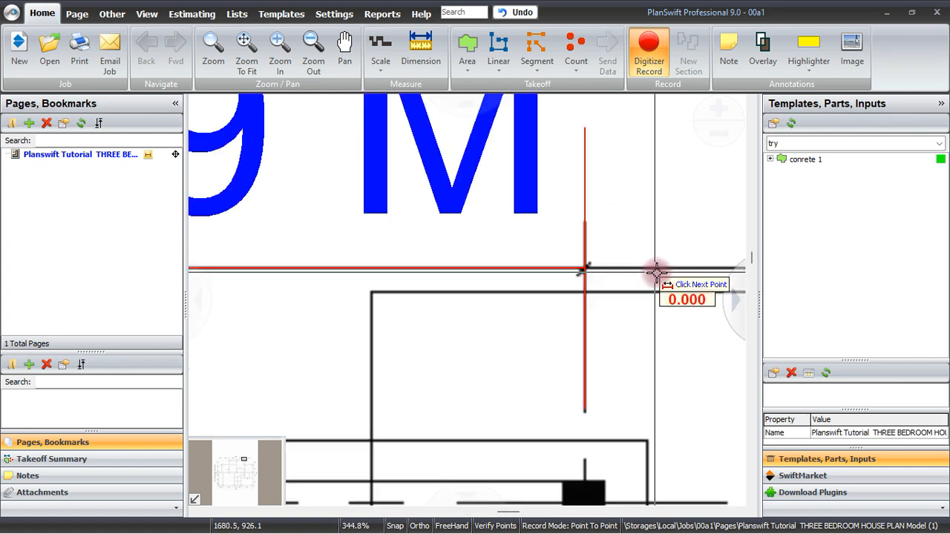
scroll(656, 273, down, 3)
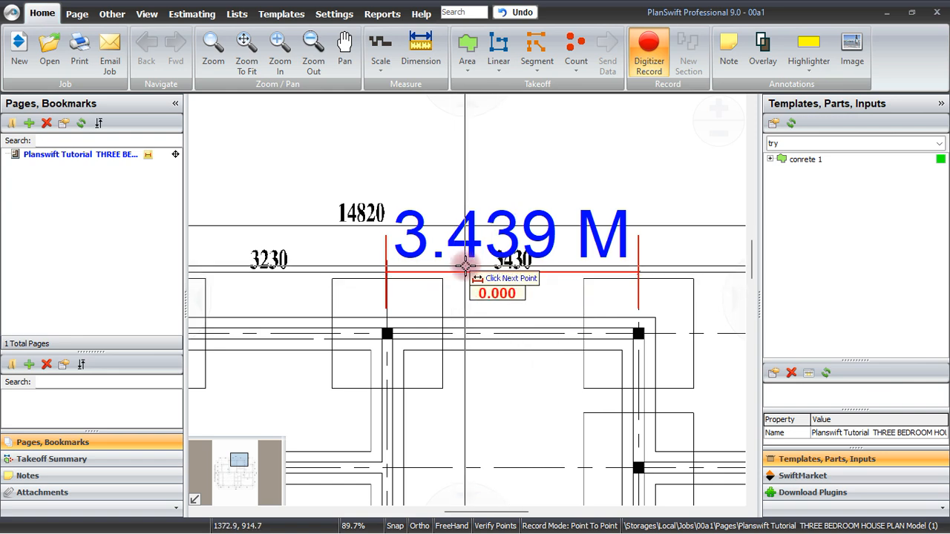
Check the vertical scale by placing a Dimension along the uppermost 1830 bay on the foundation plan's left side.
scroll(464, 259, down, 5)
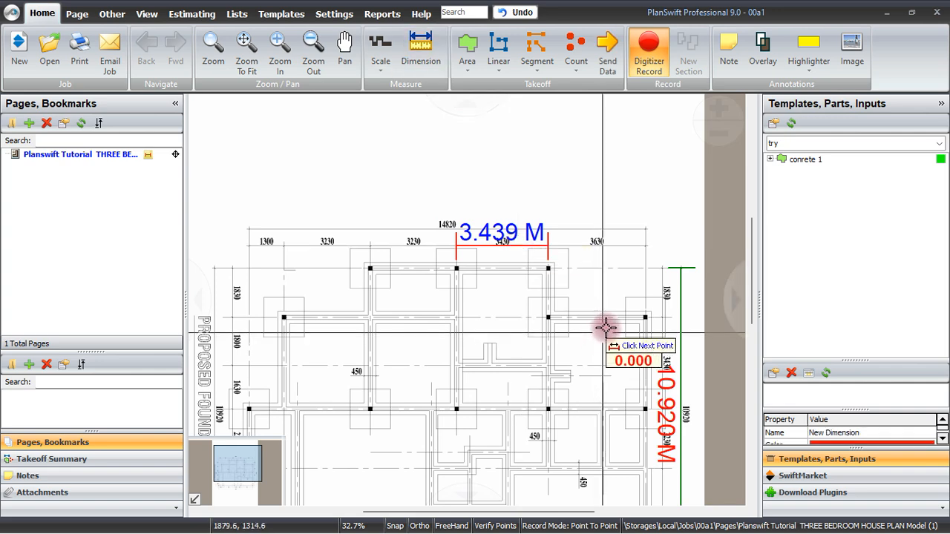
scroll(615, 311, down, 3)
scroll(383, 408, up, 5)
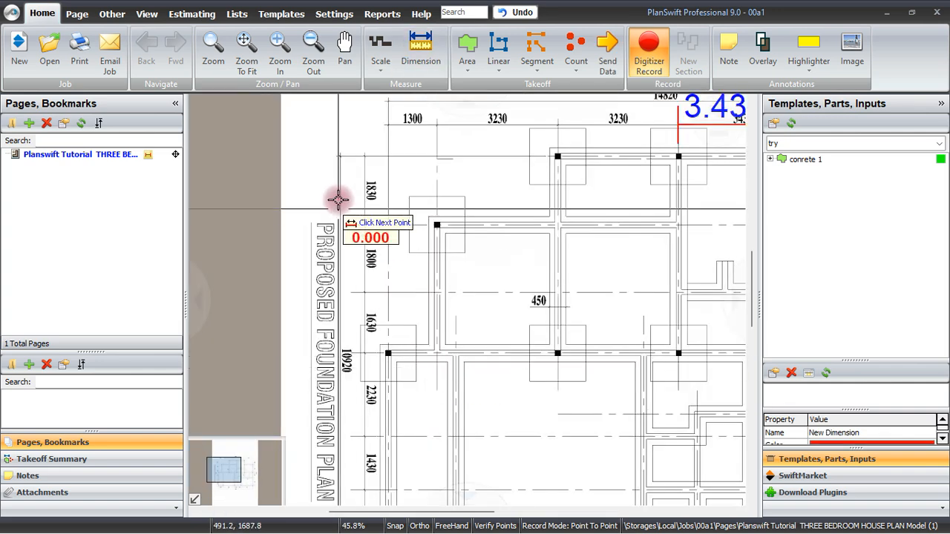
scroll(338, 199, up, 10)
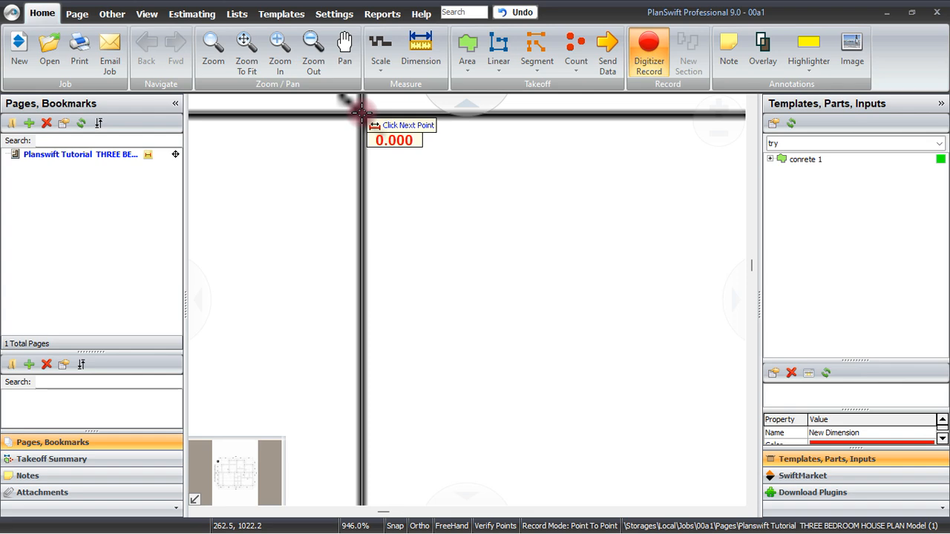
scroll(361, 112, down, 7)
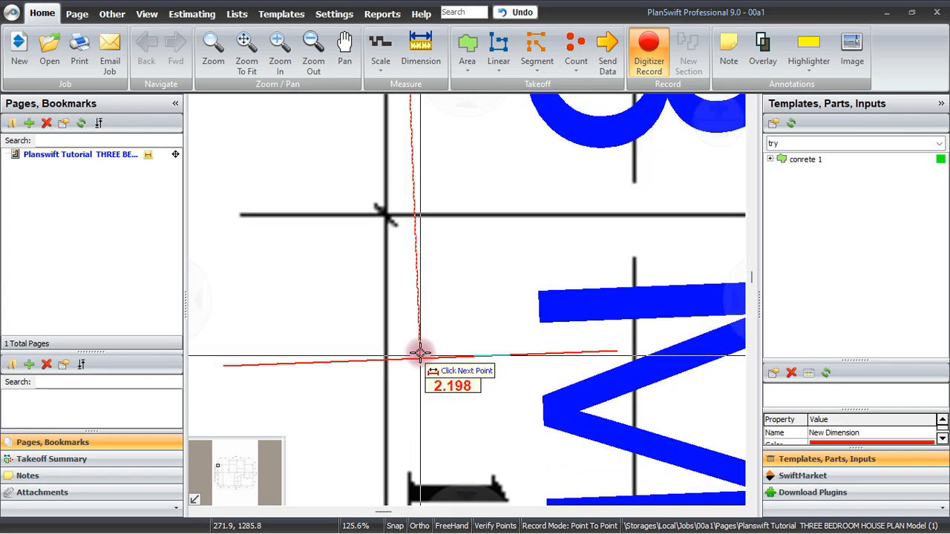
scroll(420, 353, up, 8)
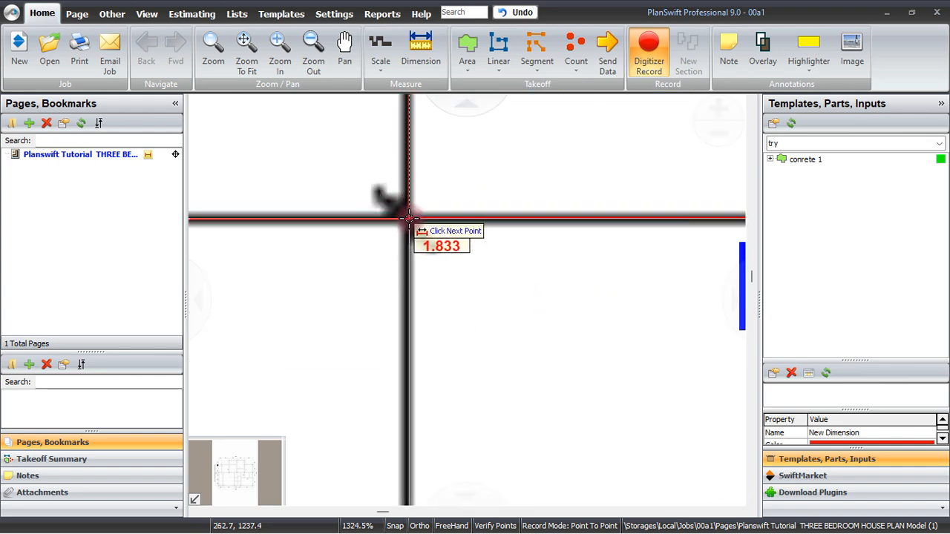
click(408, 218)
scroll(462, 401, down, 9)
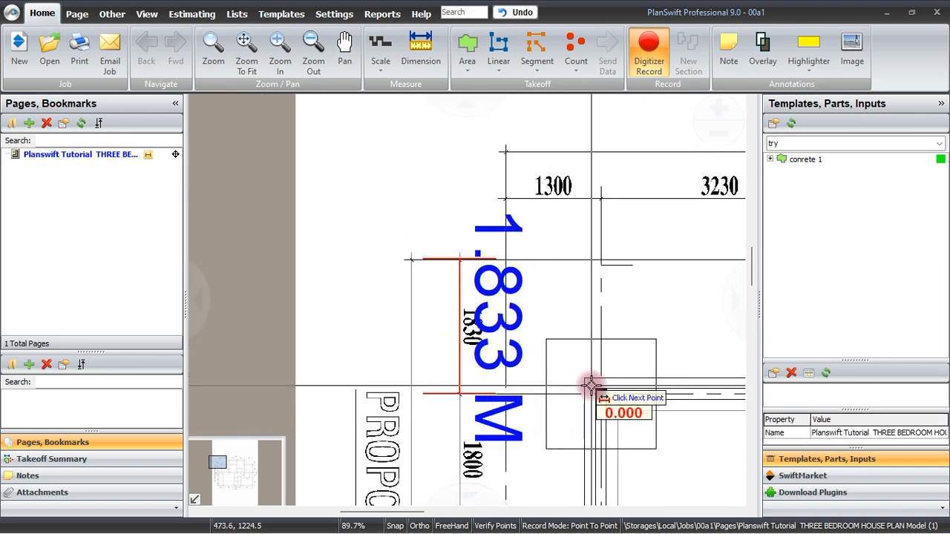
scroll(338, 260, down, 5)
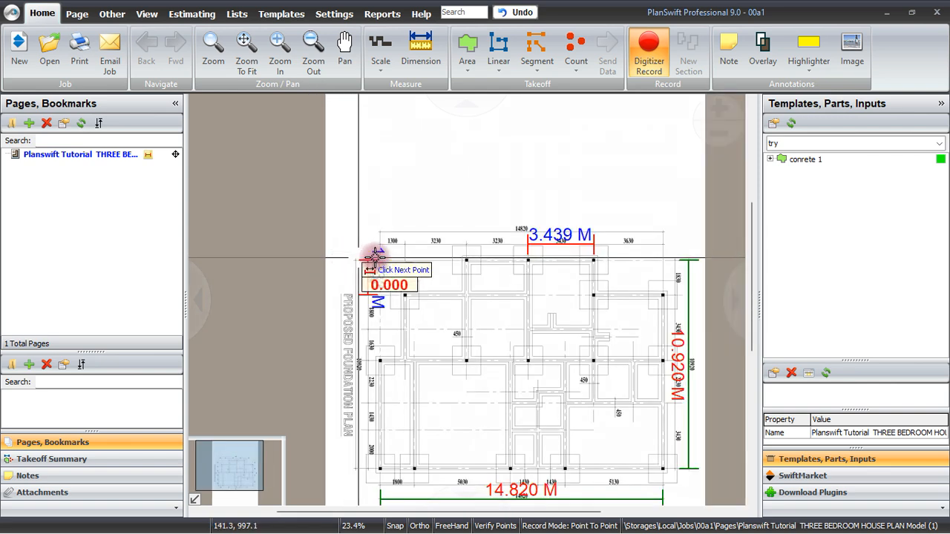
scroll(375, 267, down, 1)
scroll(462, 419, up, 5)
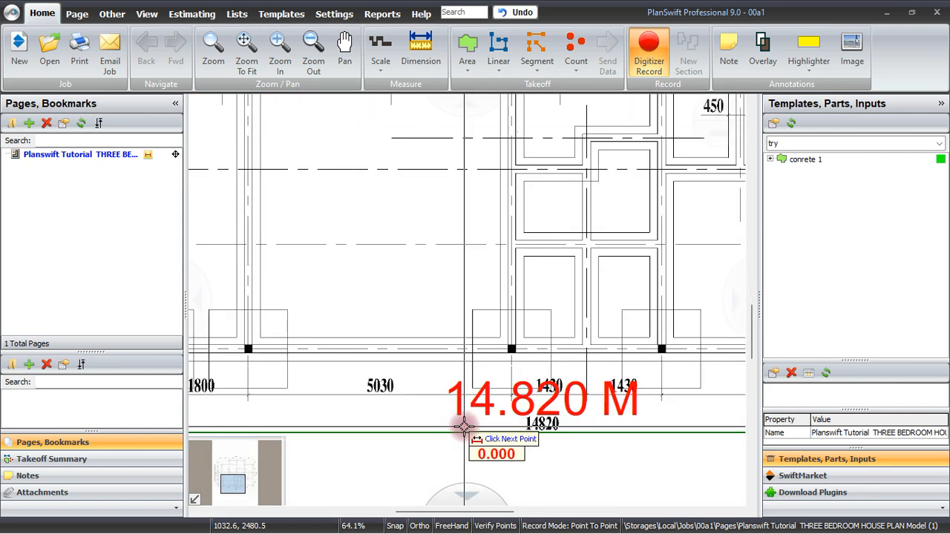
scroll(451, 402, down, 3)
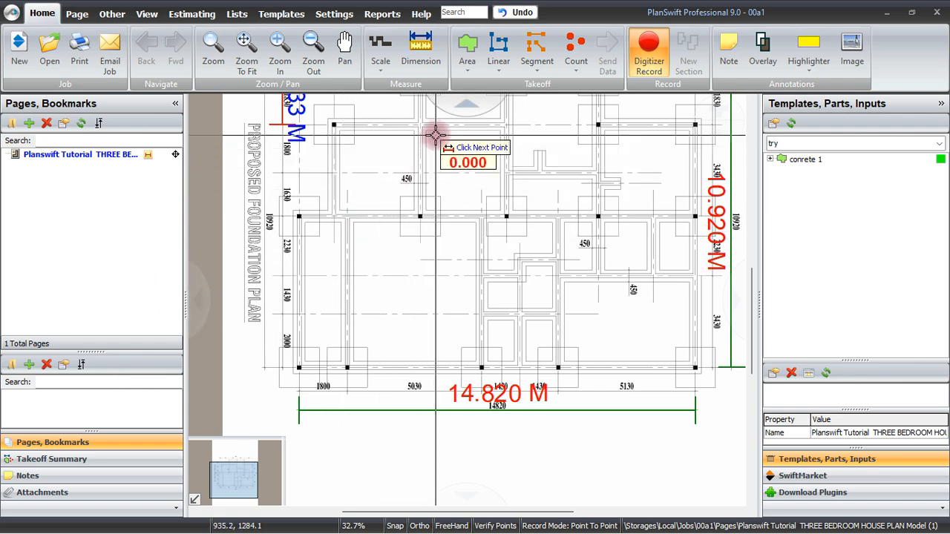
Start a new area takeoff, keeping the name Area, the olive color and the Solid fill type.
click(466, 66)
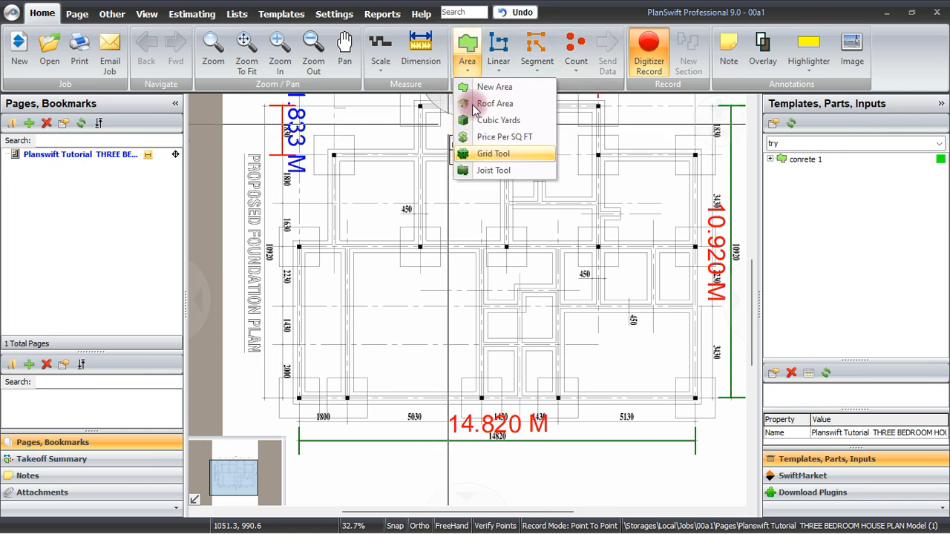
click(467, 52)
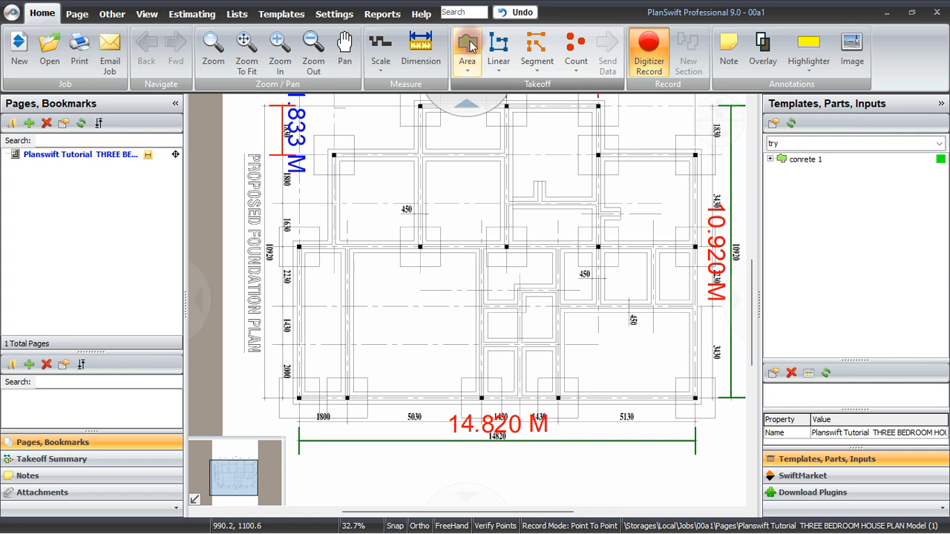
click(468, 49)
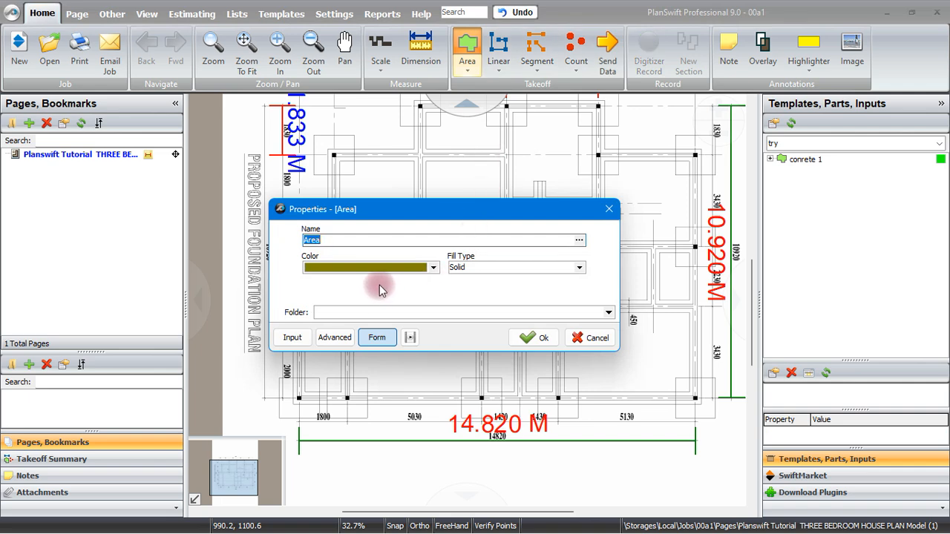
click(456, 267)
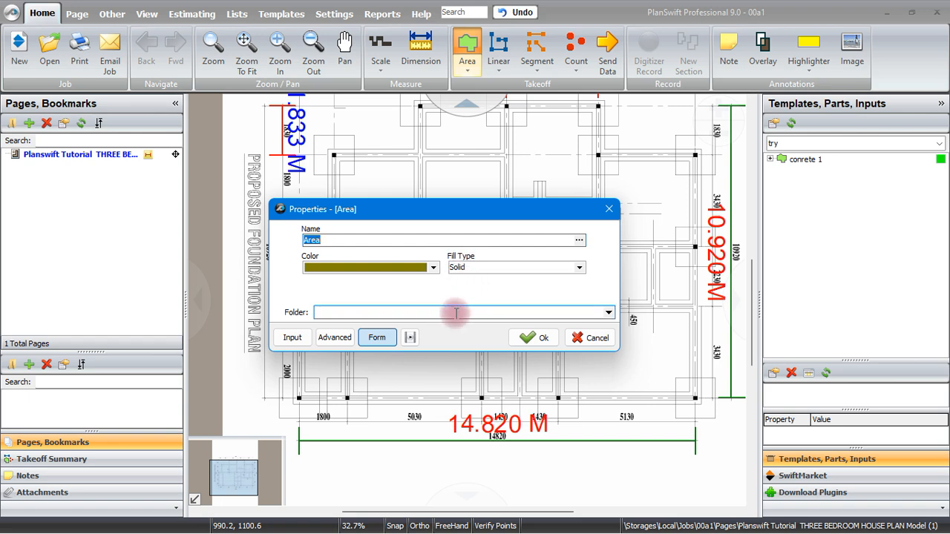
click(522, 339)
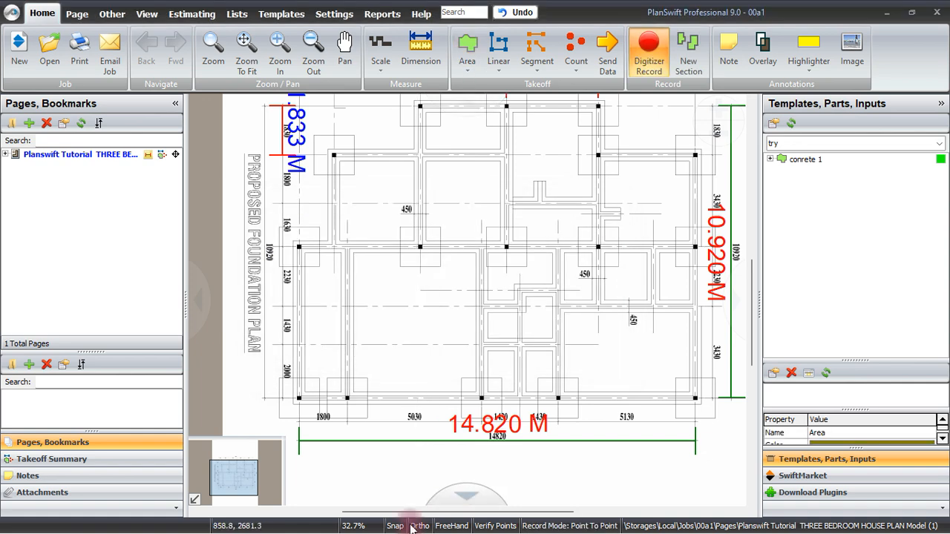
click(416, 435)
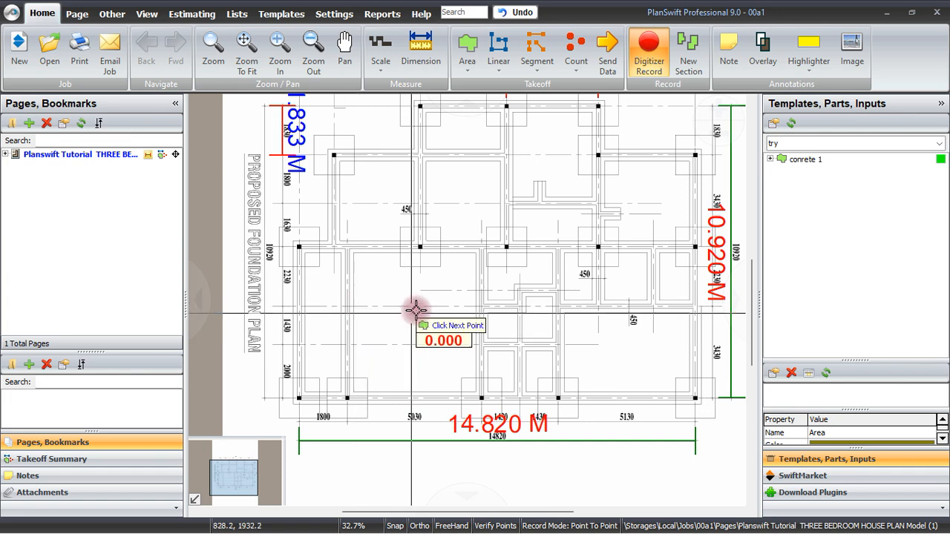
Trace the large room above the 5030 dimension through its four inner wall corners and finish recording the area.
scroll(378, 253, up, 5)
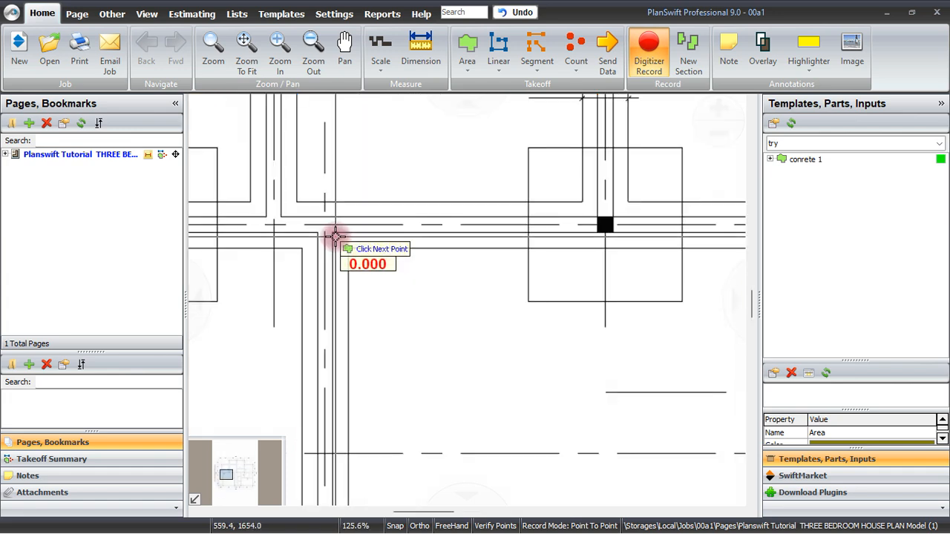
click(334, 233)
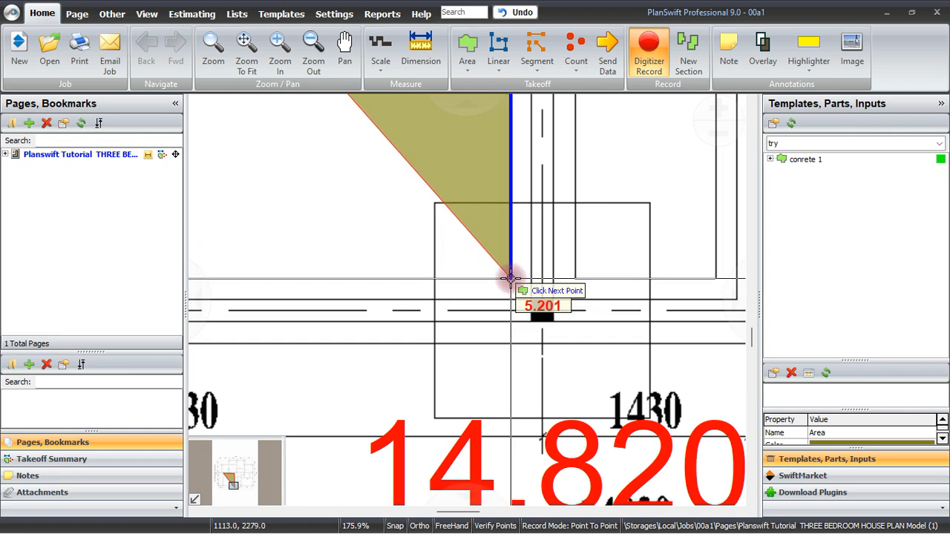
click(511, 279)
scroll(512, 280, down, 5)
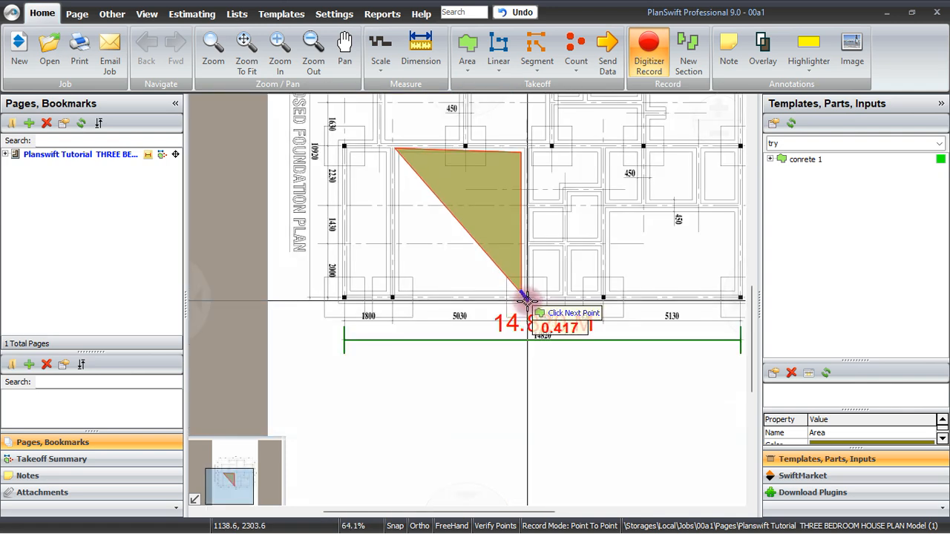
scroll(399, 298, up, 3)
scroll(394, 278, down, 2)
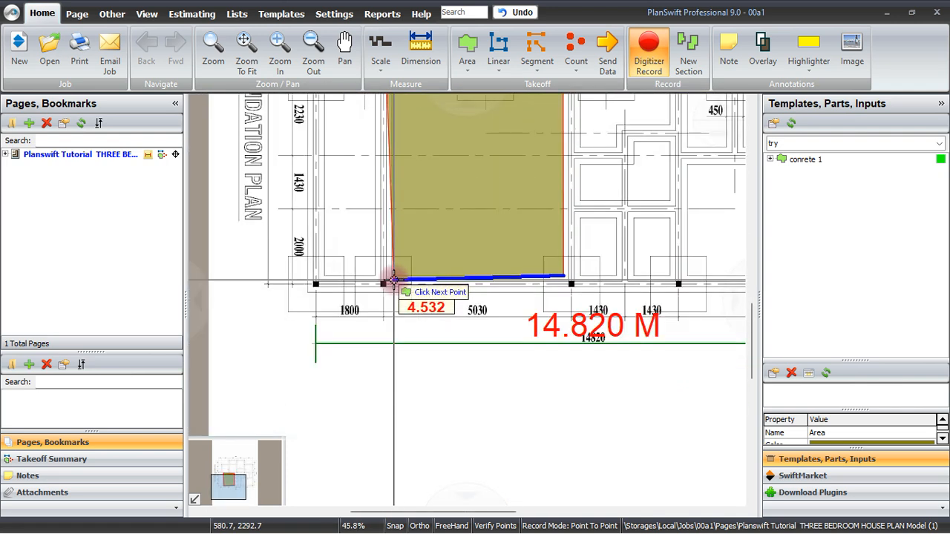
scroll(387, 284, up, 8)
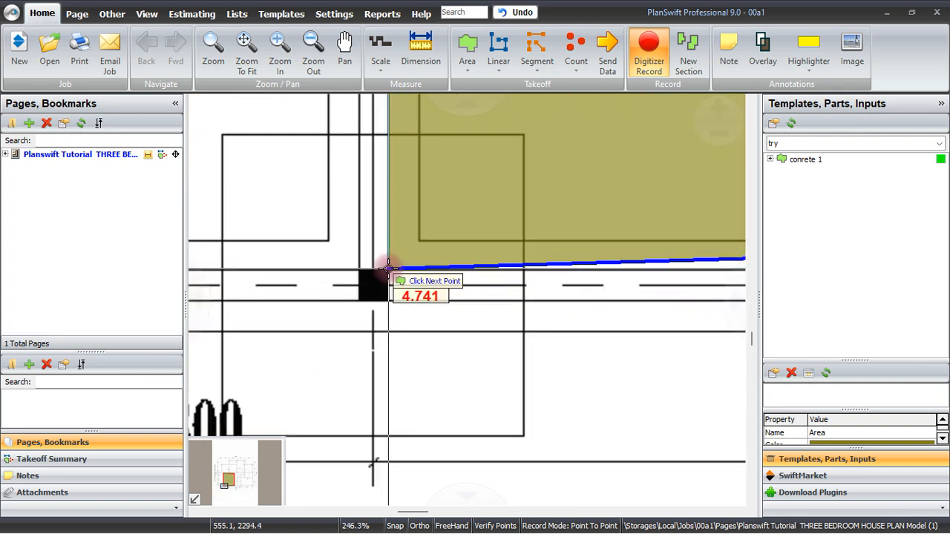
click(387, 267)
scroll(378, 280, down, 2)
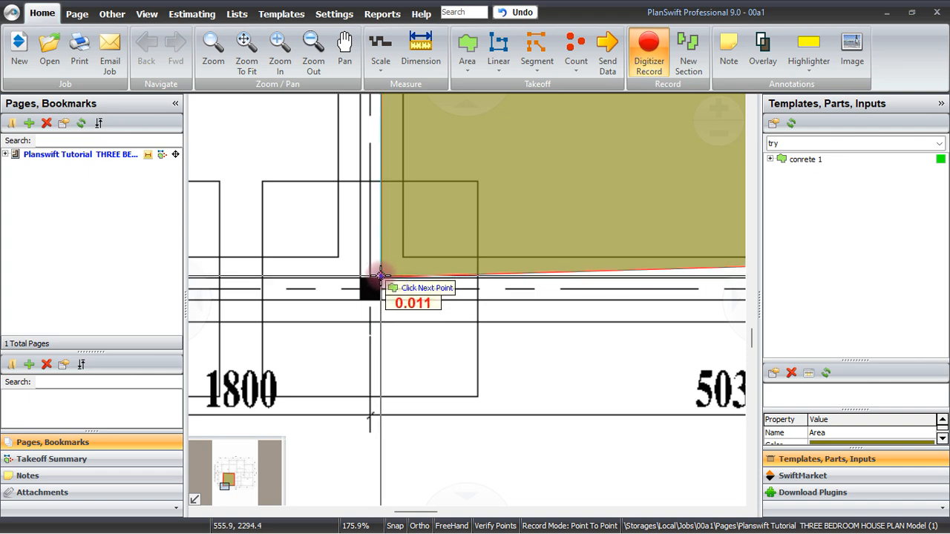
right_click(380, 274)
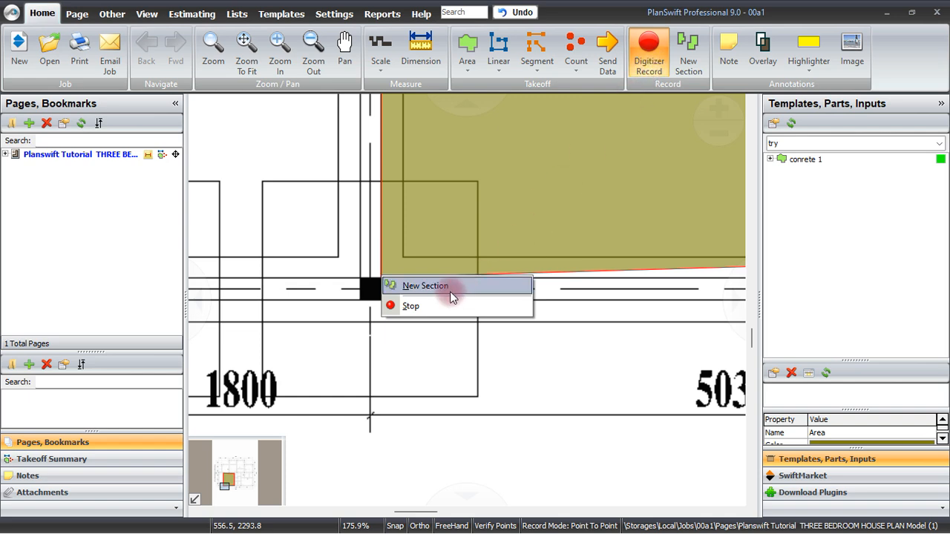
click(431, 305)
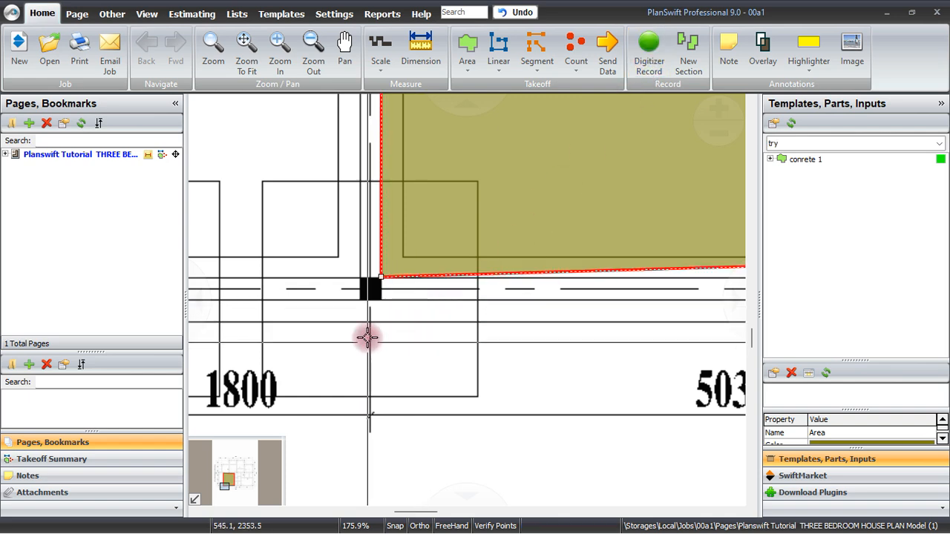
scroll(367, 339, down, 5)
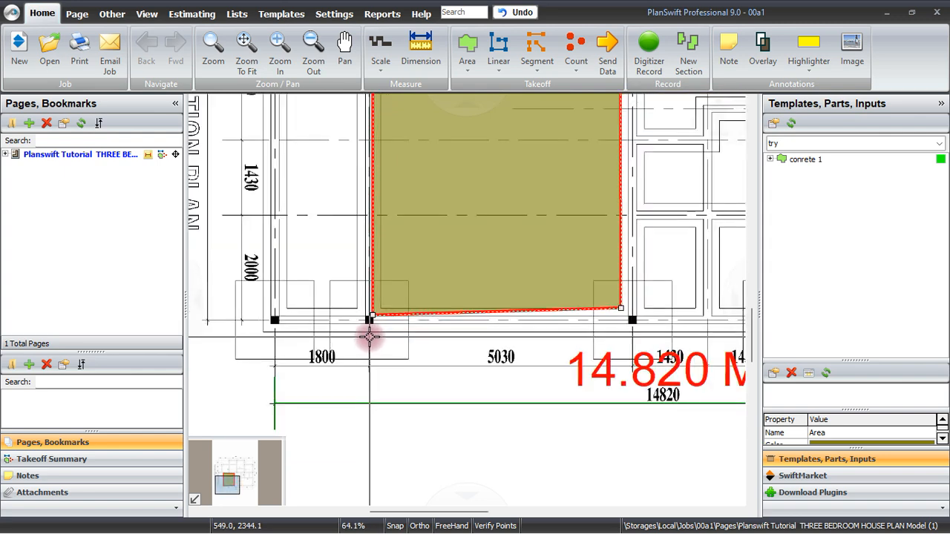
click(400, 380)
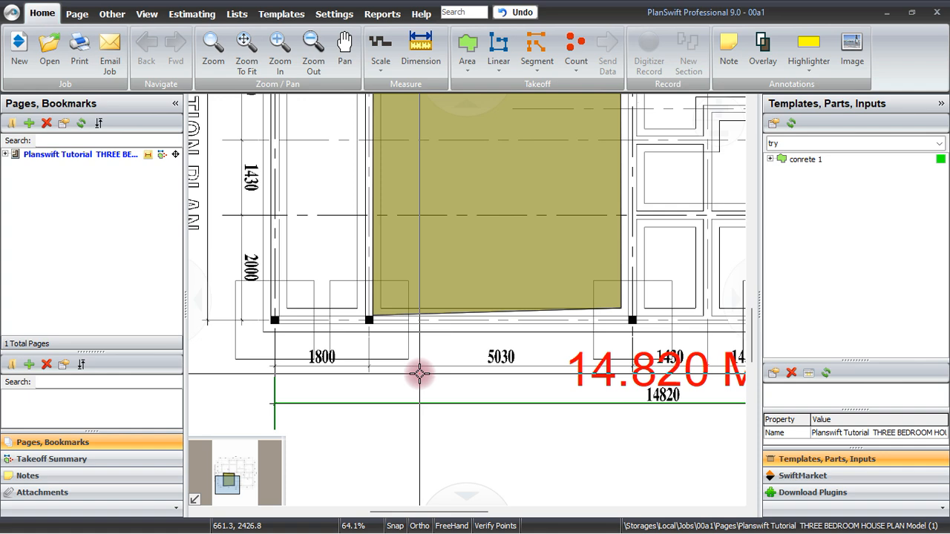
Check the traced room's area on the plan and in the estimating takeoff list, and return to the drawing.
scroll(473, 392, down, 3)
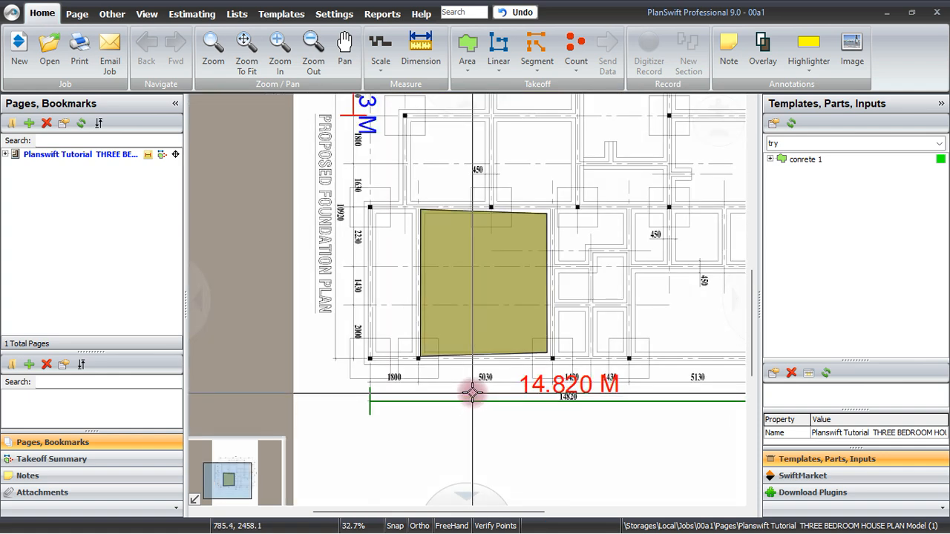
mouse_move(477, 304)
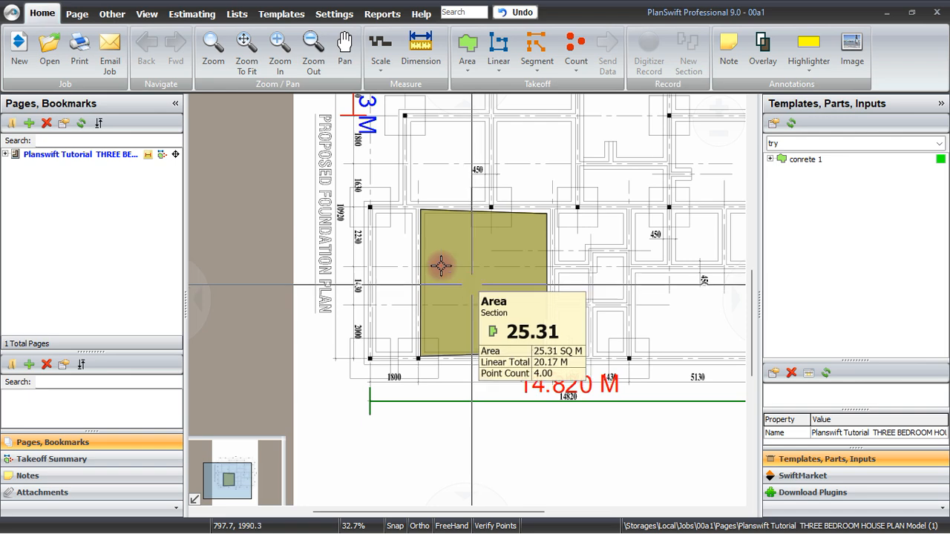
click(186, 12)
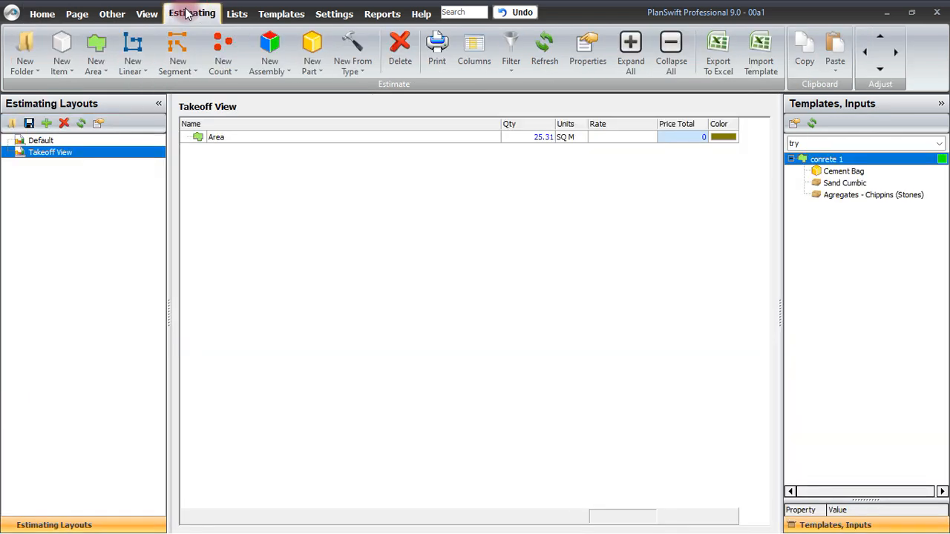
click(215, 141)
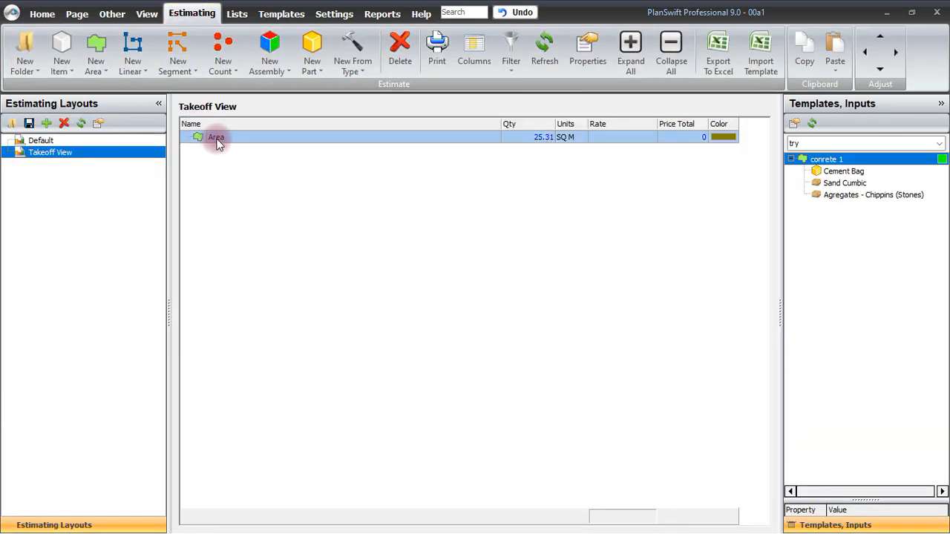
click(219, 142)
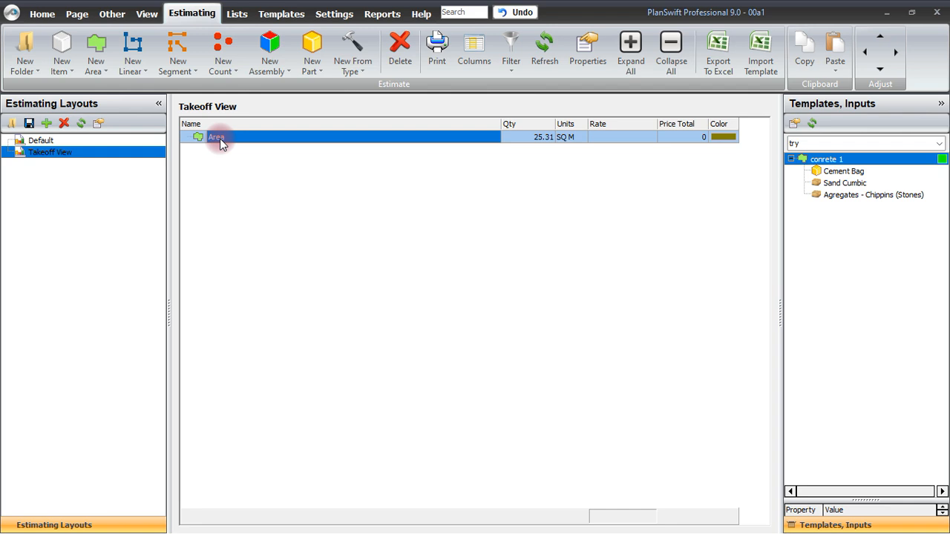
click(253, 141)
click(42, 13)
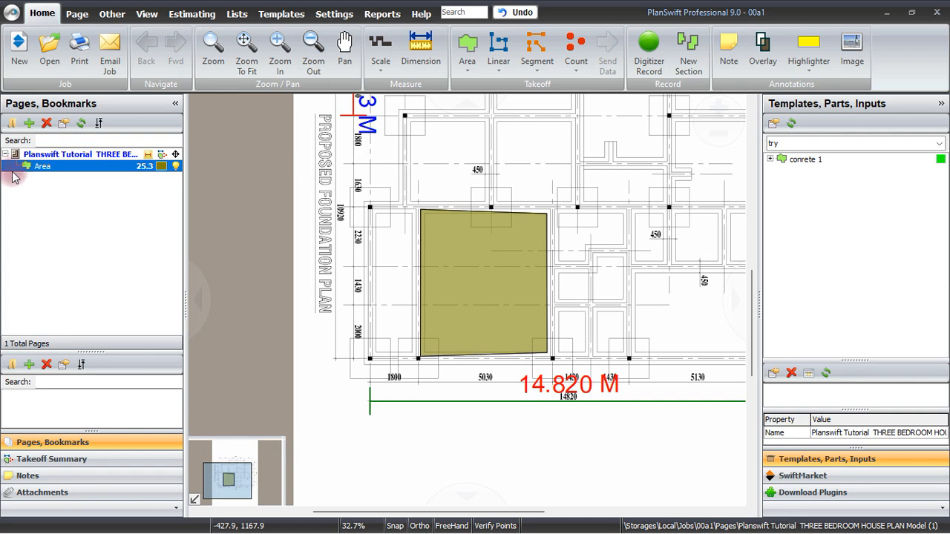
Toggle the Area takeoff's visibility on the plan off and back on.
click(176, 170)
click(176, 171)
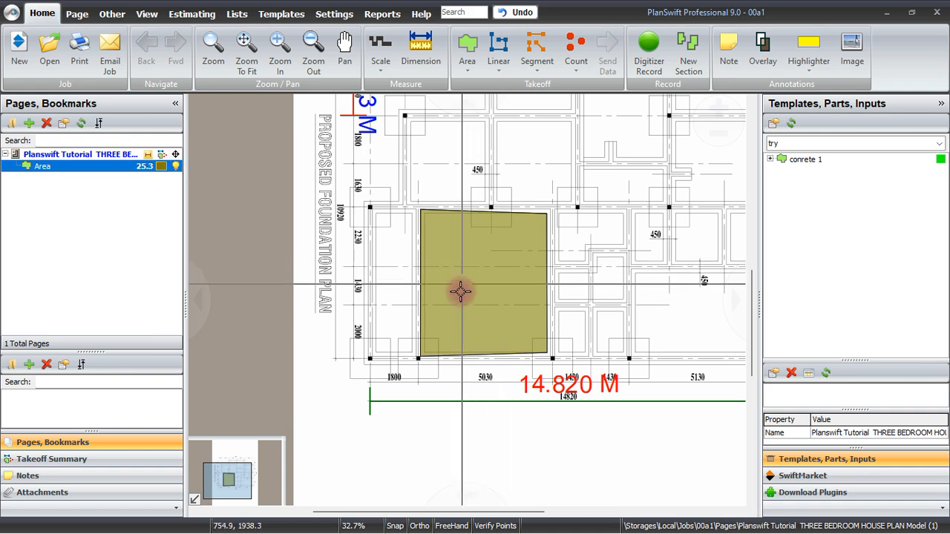
mouse_move(499, 283)
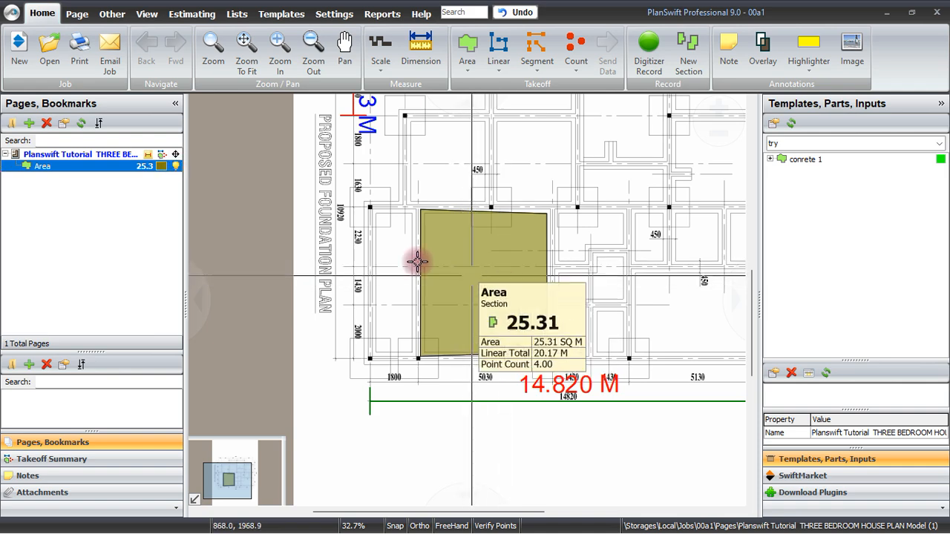
click(176, 170)
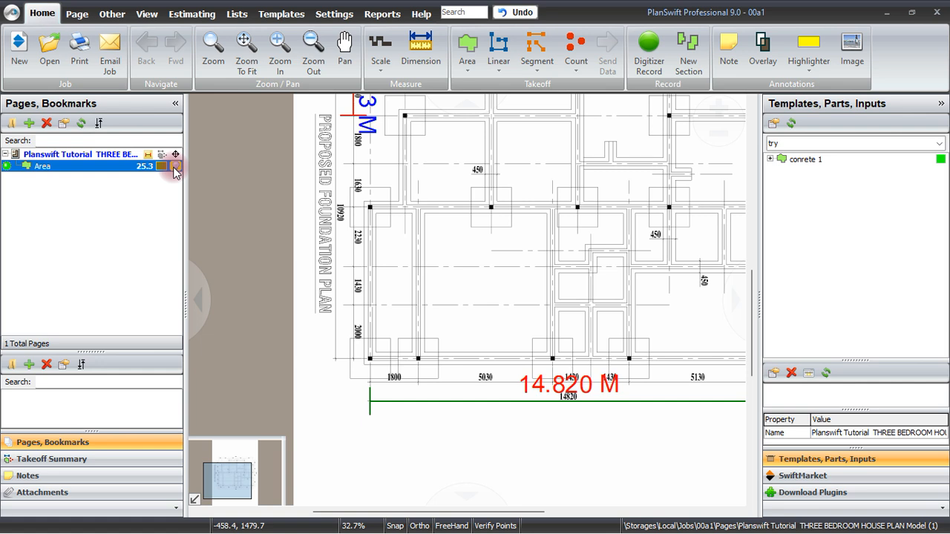
click(176, 170)
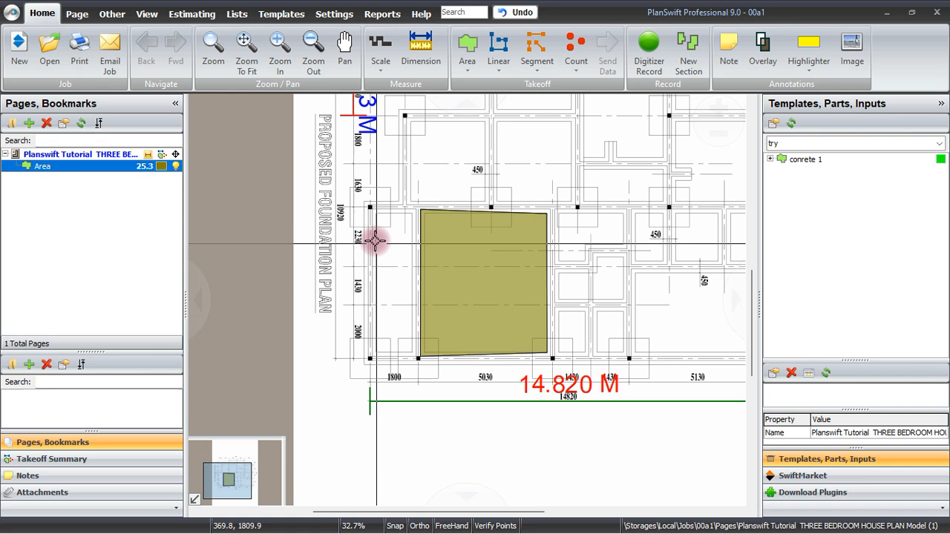
Record a Linear takeoff about 4.16 m long along the foundation plan's lower-left outer wall, keeping the navy color and Solid fill.
click(497, 54)
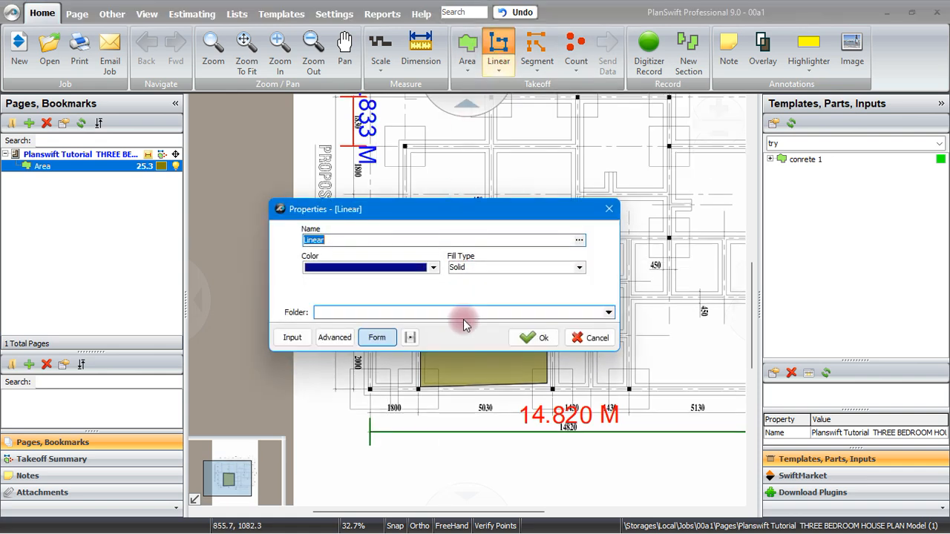
click(533, 337)
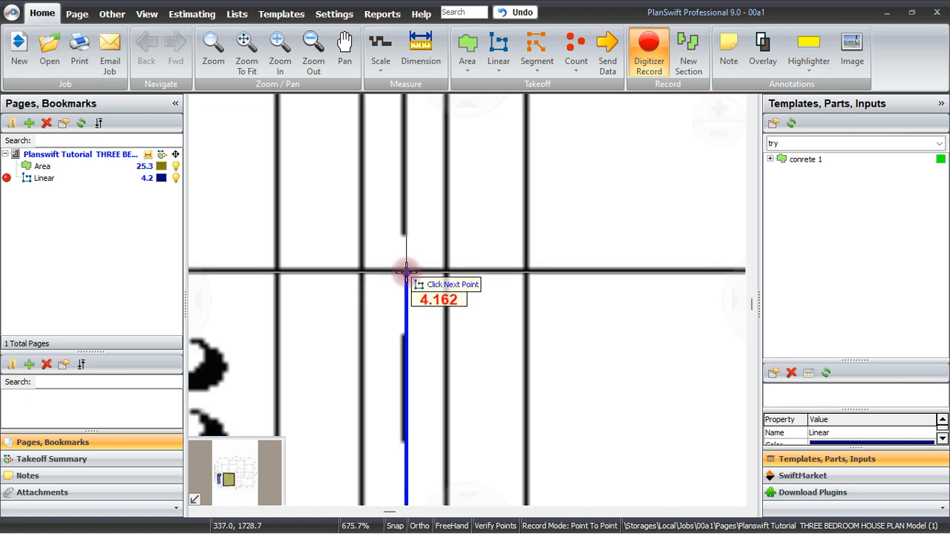
click(407, 272)
right_click(406, 272)
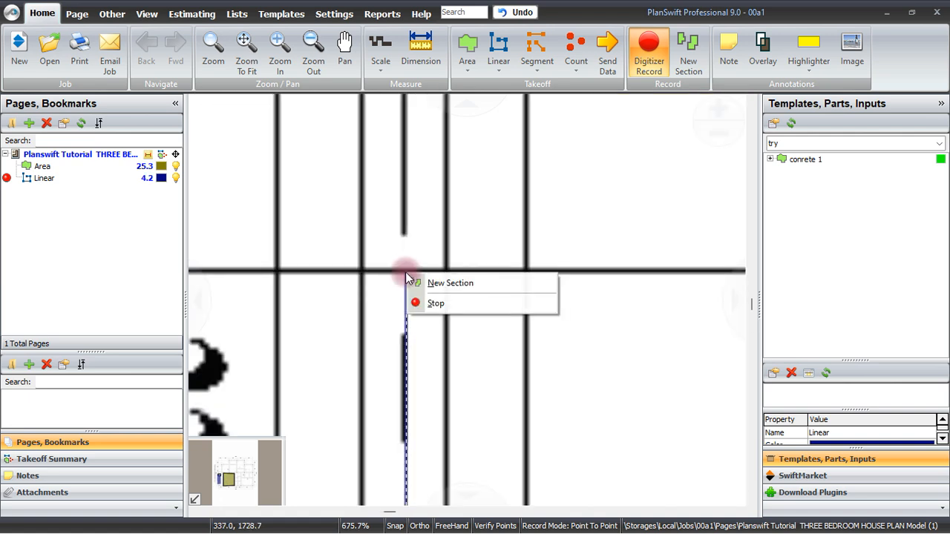
click(428, 304)
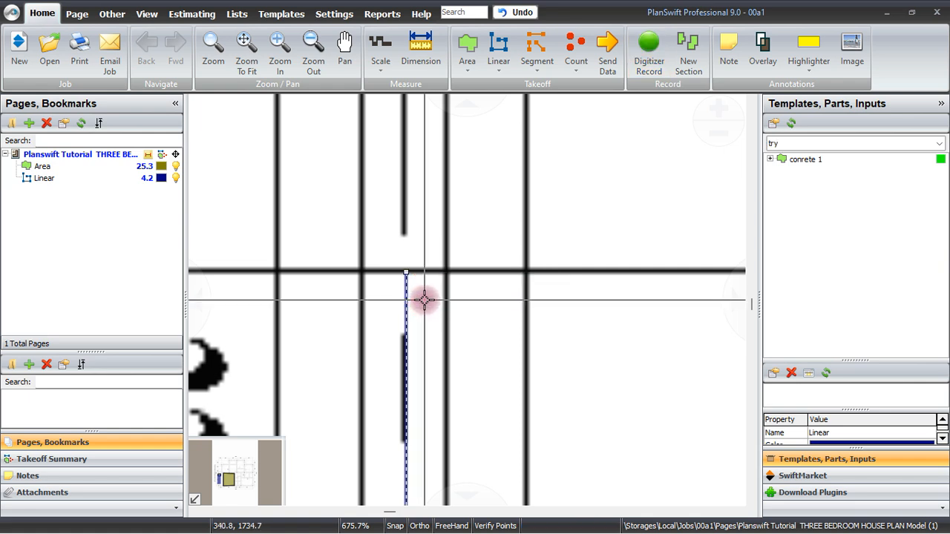
click(425, 287)
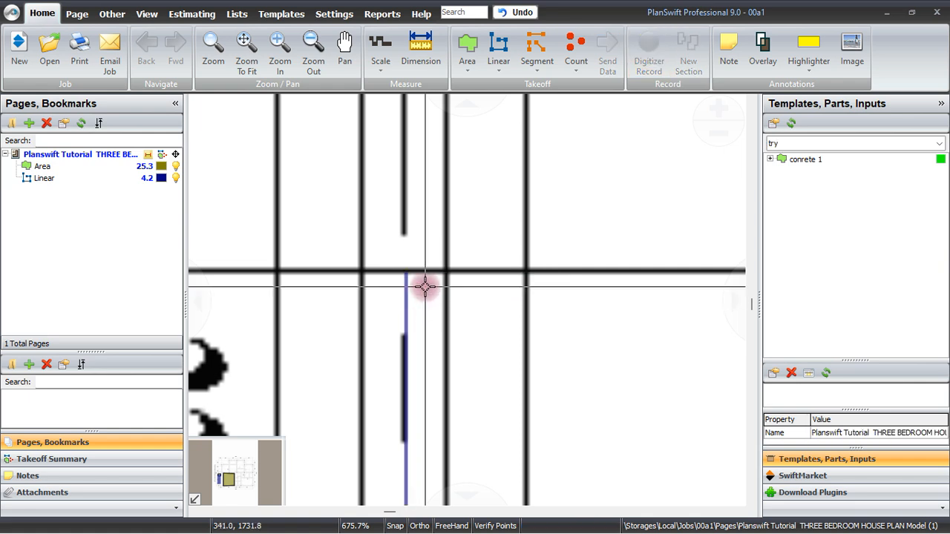
Examine the linear segment on the plan and the Area and Linear entries in the page's takeoff list.
click(32, 176)
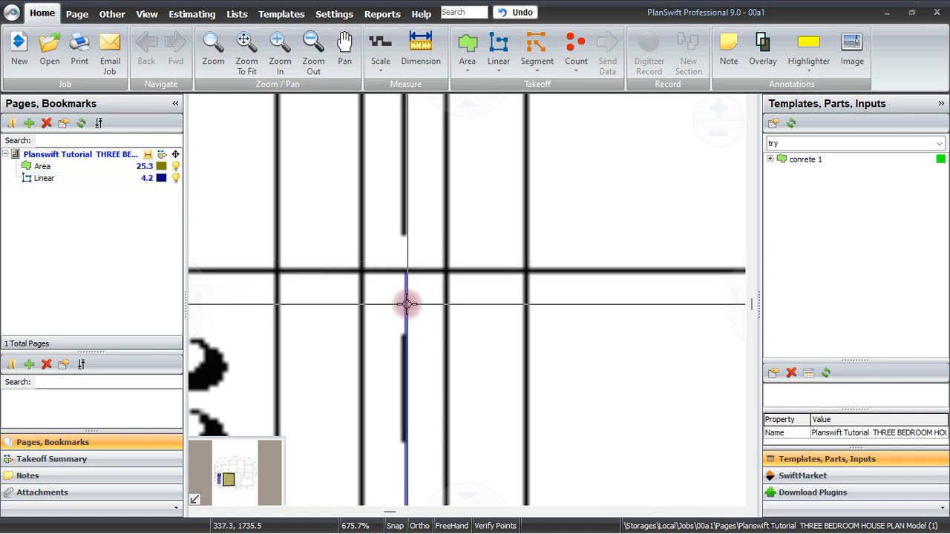
scroll(404, 302, down, 5)
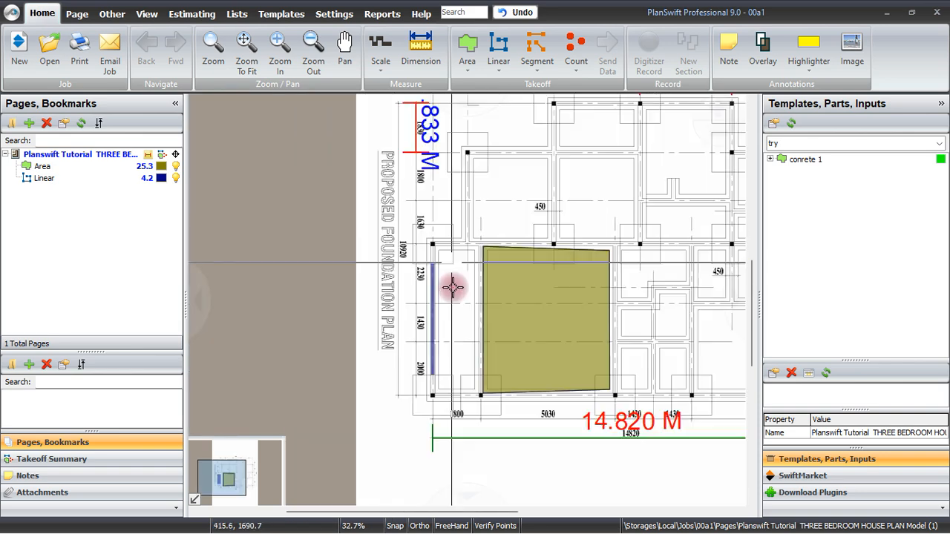
scroll(427, 360, up, 3)
scroll(429, 352, up, 1)
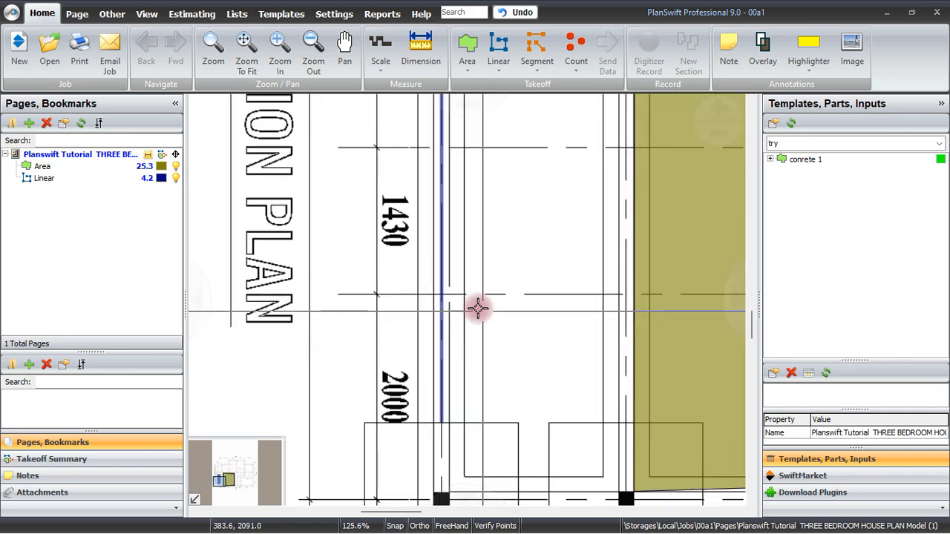
click(33, 167)
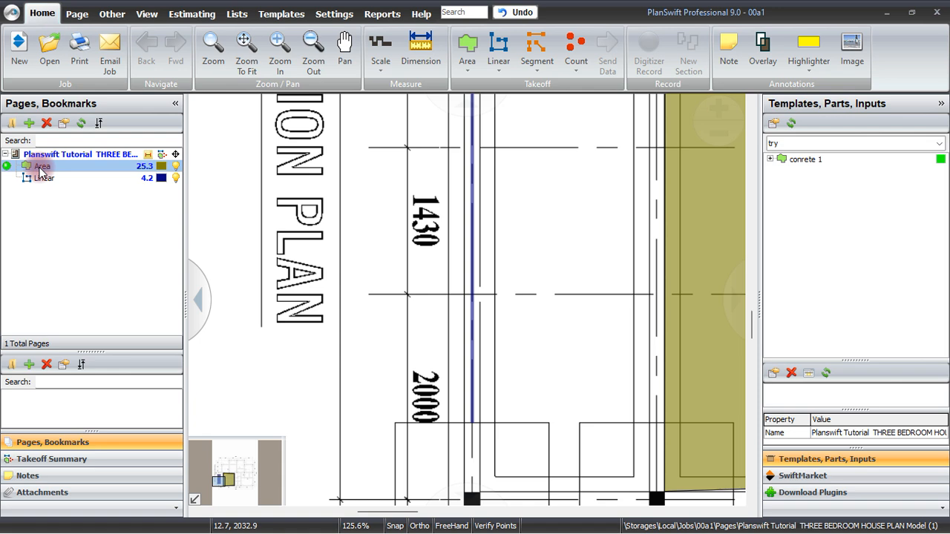
click(45, 181)
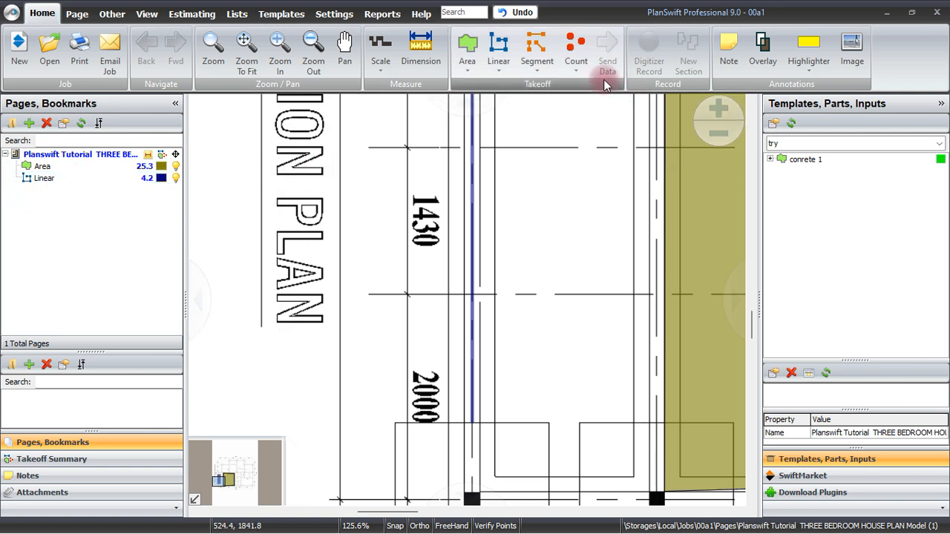
Record a Count takeoff with purple, Solid-filled circles, marking four small rooms in the lower half of the foundation plan.
click(578, 46)
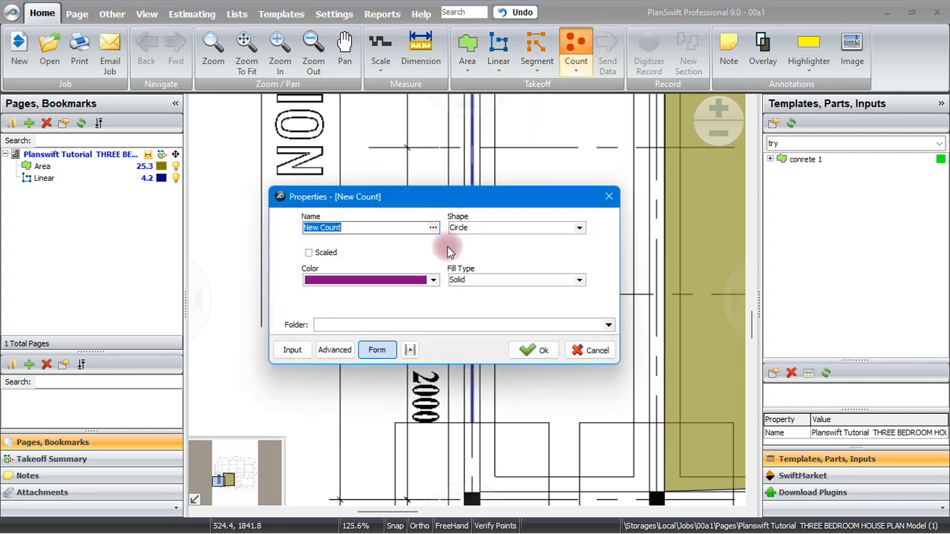
click(532, 349)
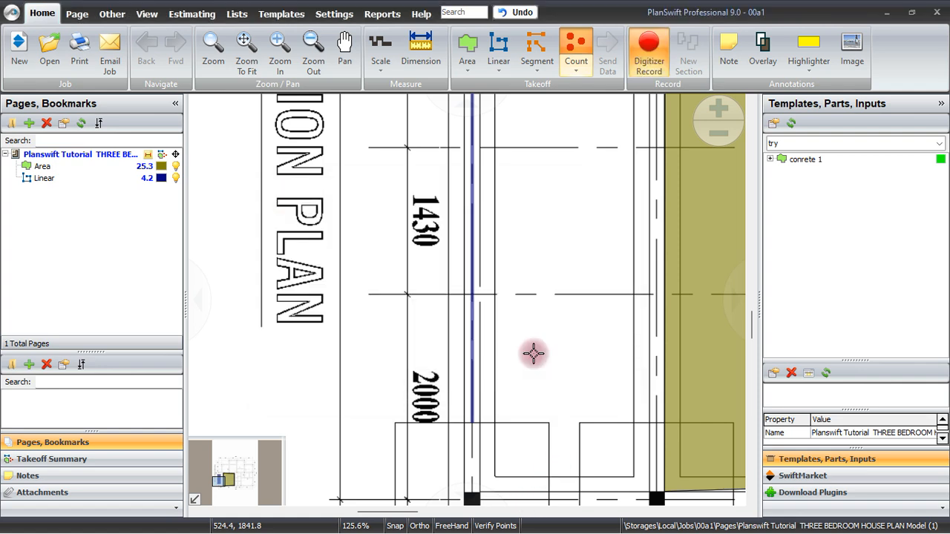
scroll(356, 334, down, 5)
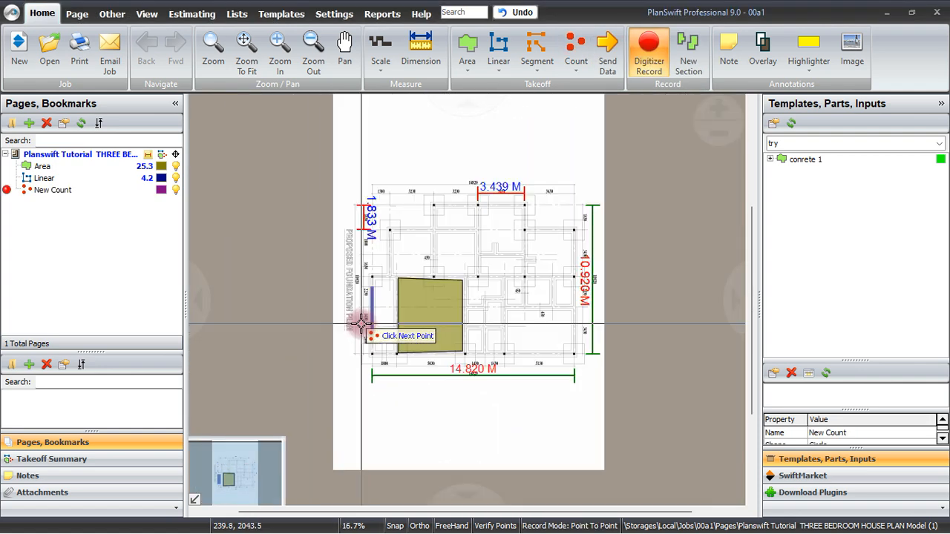
scroll(532, 331, up, 2)
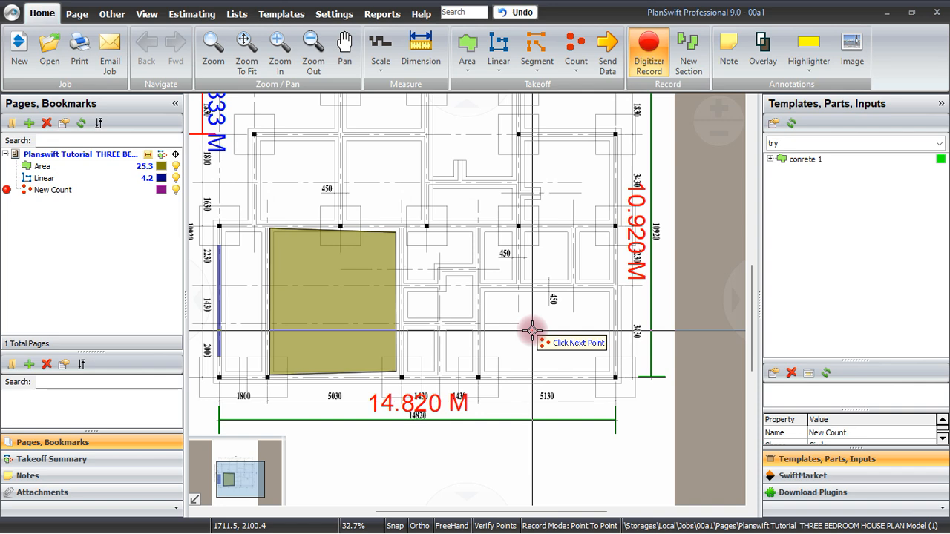
click(419, 343)
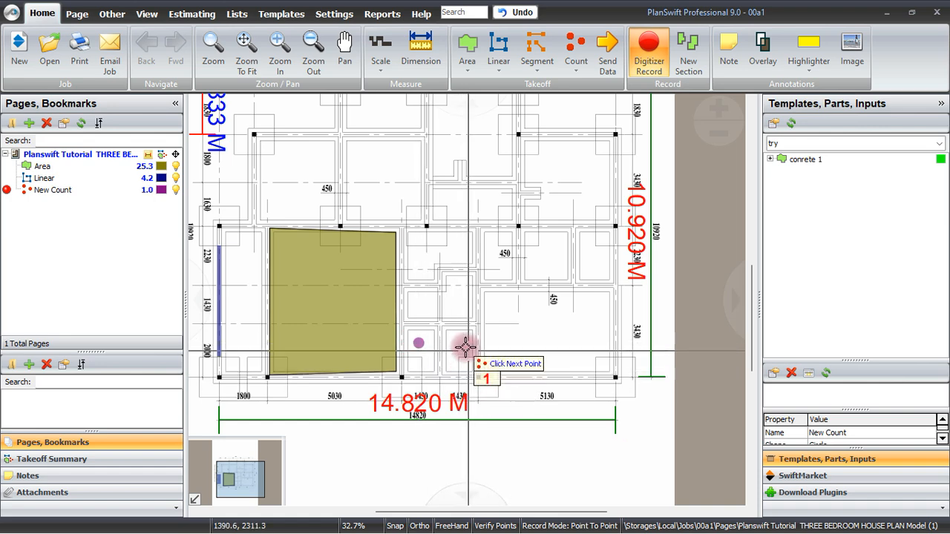
click(463, 342)
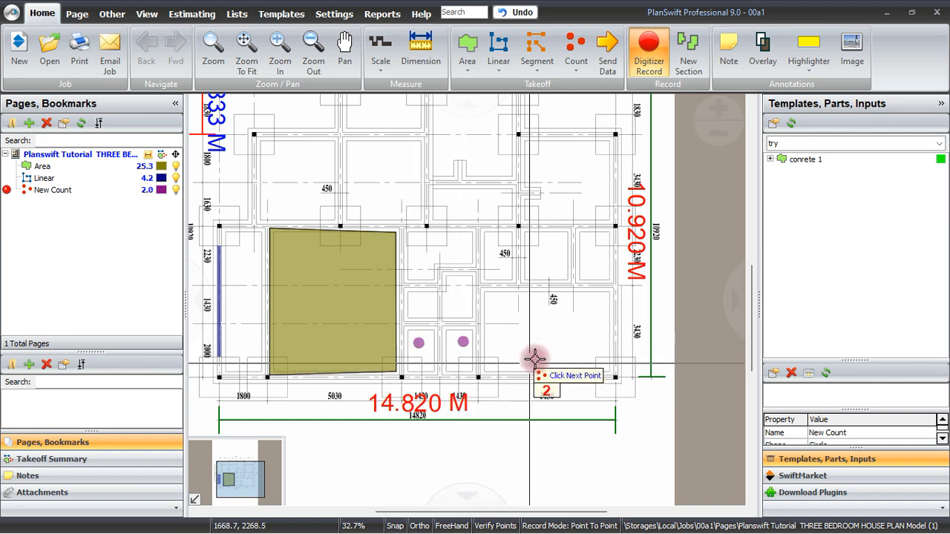
click(591, 253)
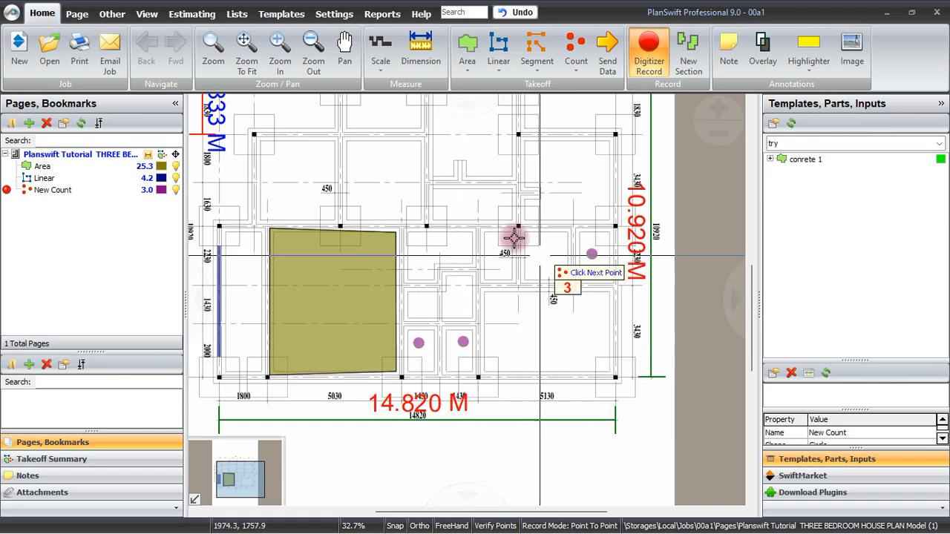
click(456, 250)
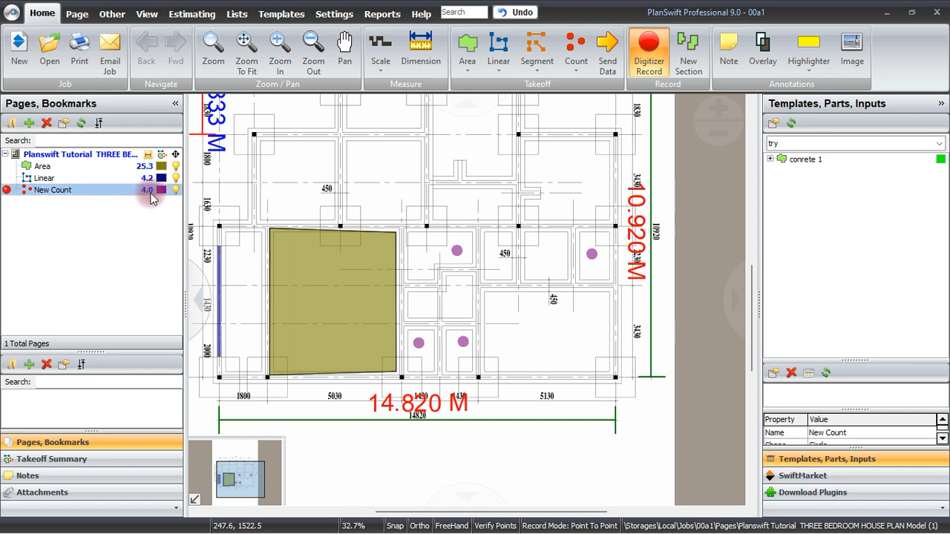
right_click(561, 255)
click(585, 282)
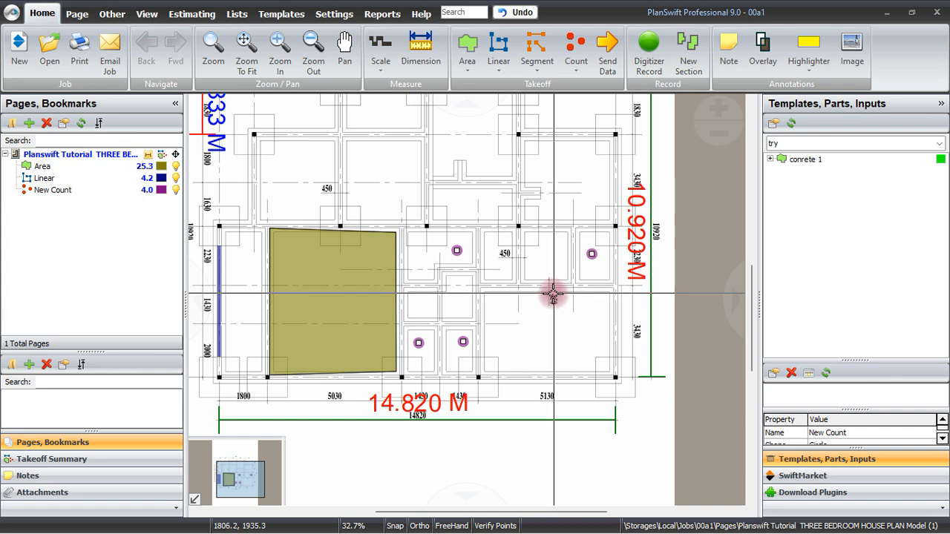
click(572, 292)
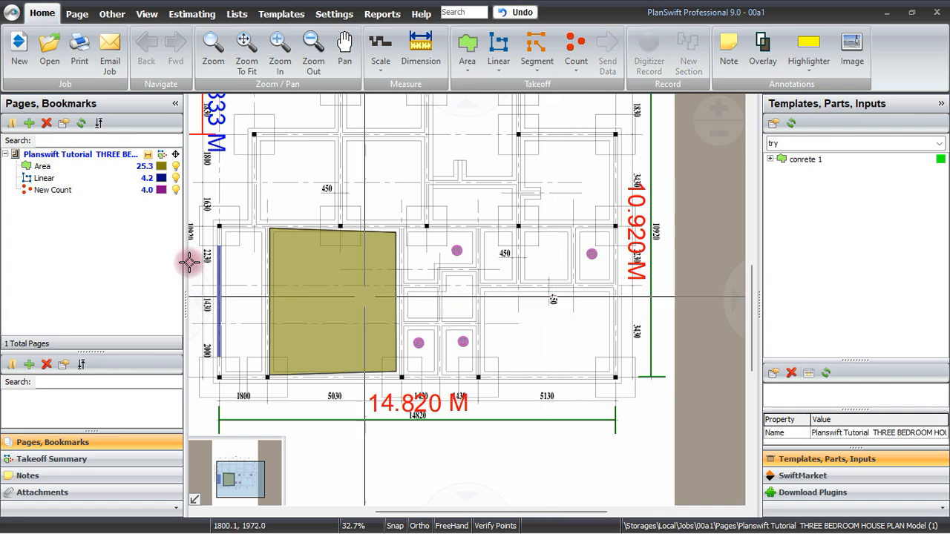
click(68, 192)
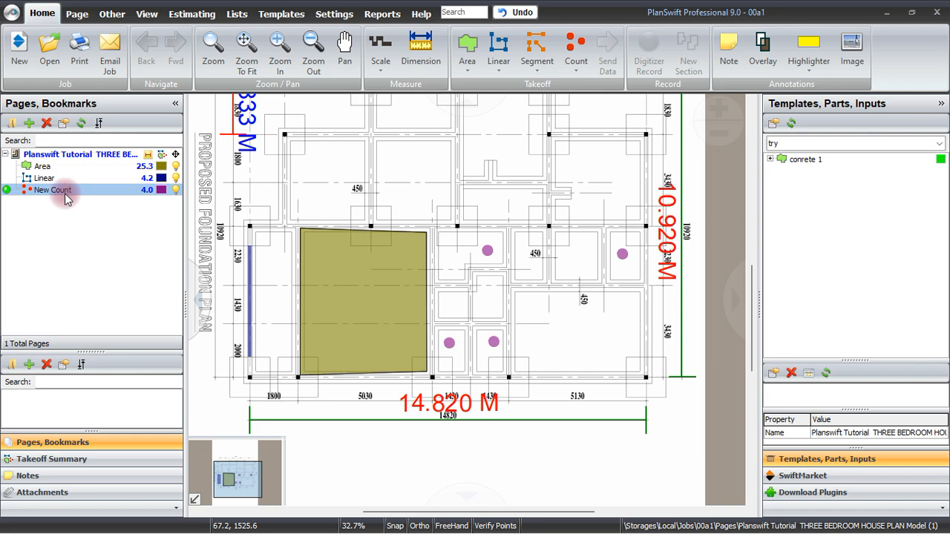